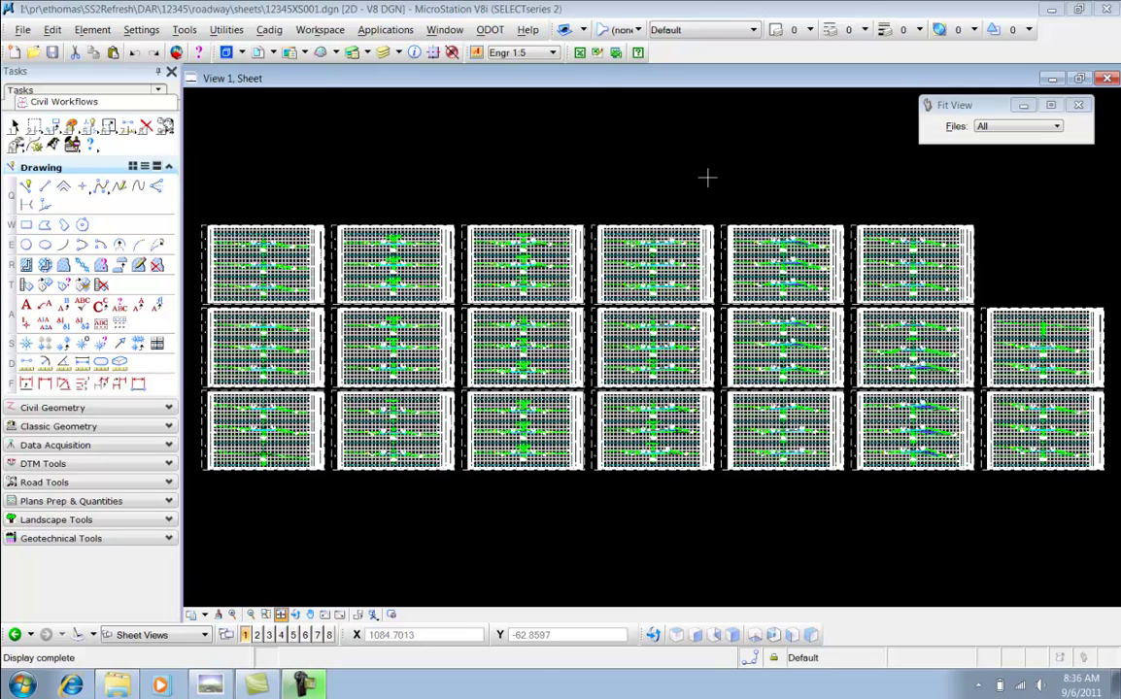
Step: Open the XS Sheet Labels utility from the ODOT cross section utilities and reposition its dialog
{"action": "left_click", "coordinate": [490, 30]}
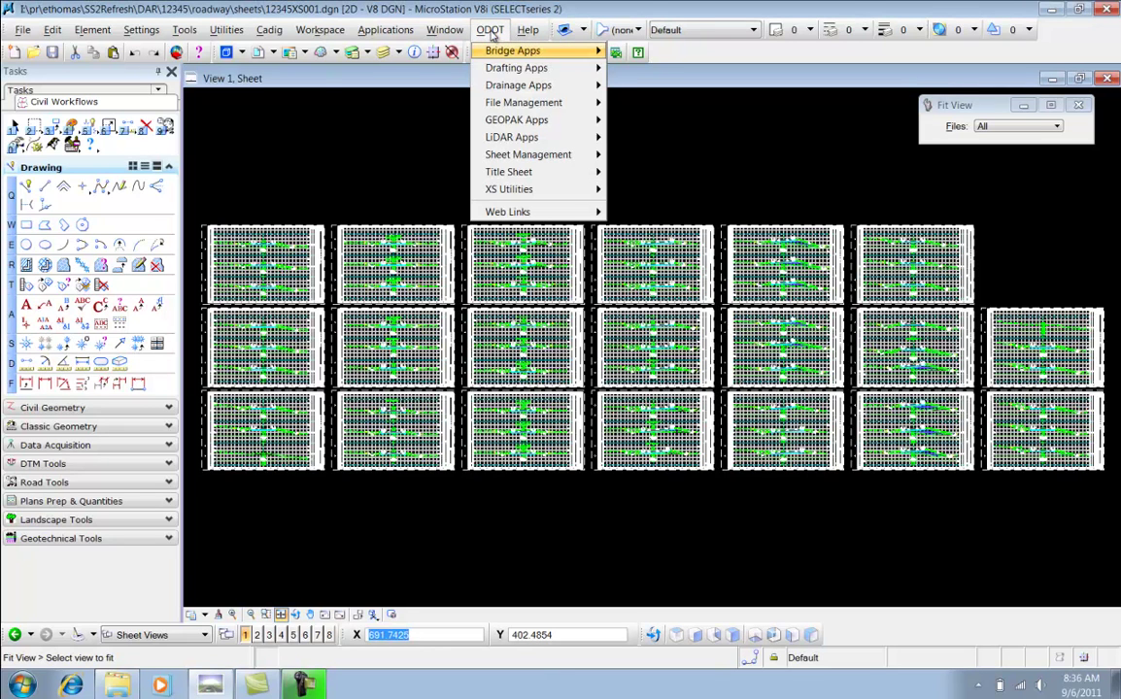
{"action": "mouse_move", "coordinate": [501, 191]}
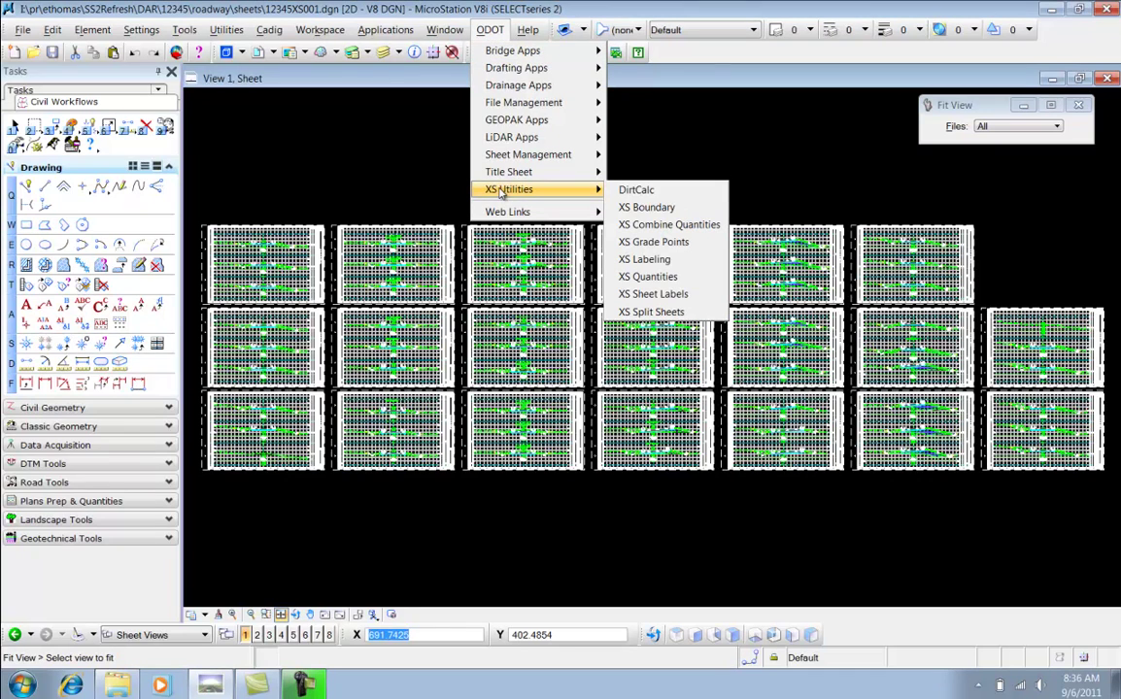
{"action": "left_click", "coordinate": [656, 296]}
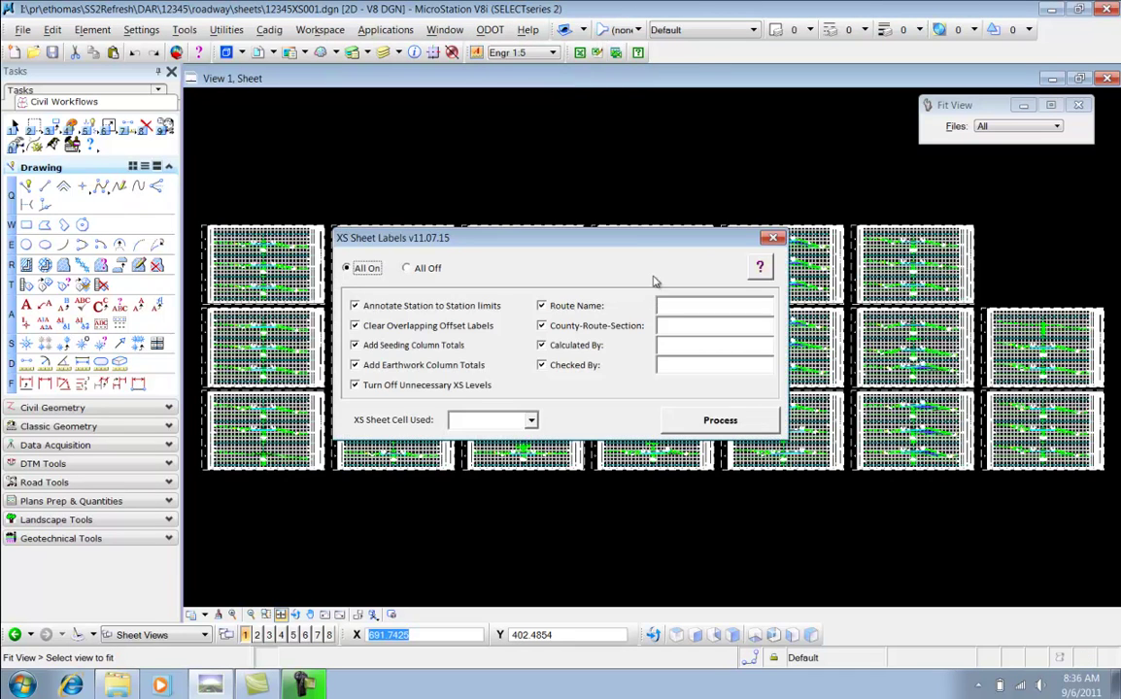
{"action": "left_click_drag", "start_coordinate": [583, 213], "coordinate": [515, 115]}
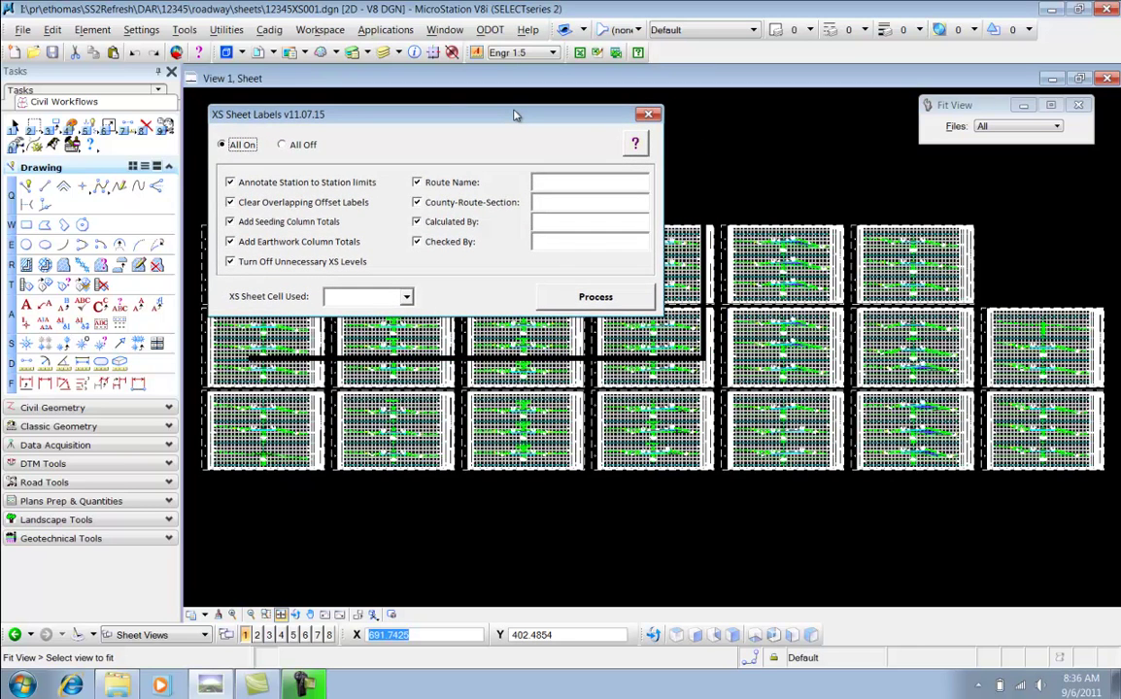
Step: Toggle all sheet label options off and back on, leaving All On active, and set the XS sheet cell used to CROSS
{"action": "left_click", "coordinate": [281, 146]}
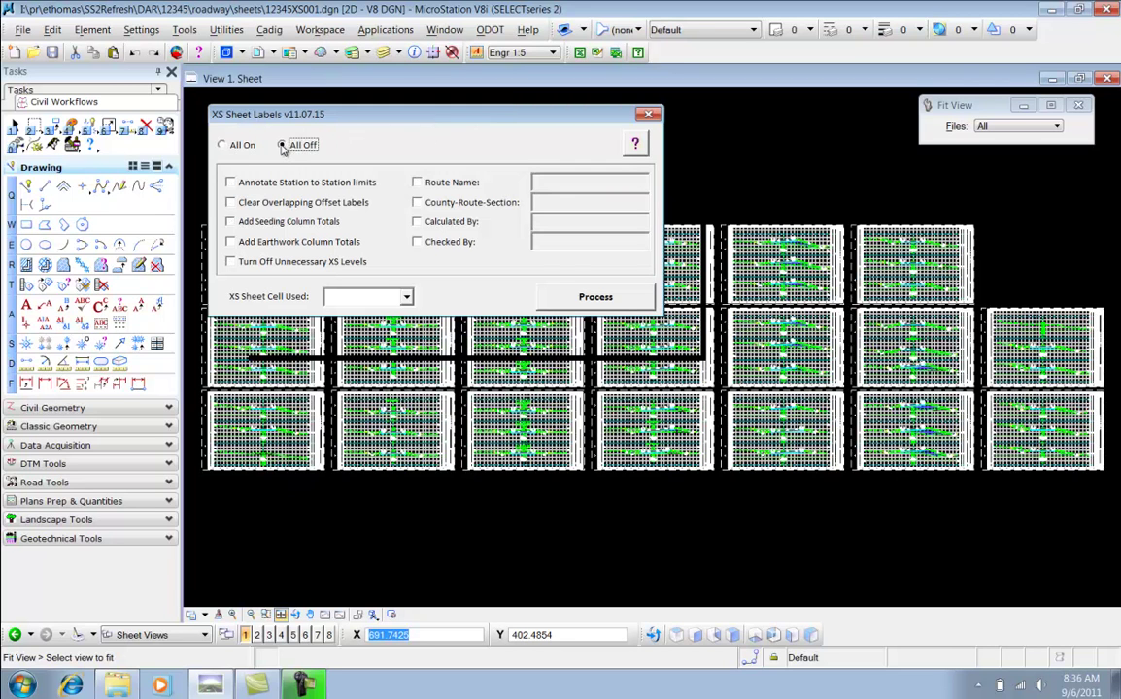
{"action": "left_click", "coordinate": [231, 147]}
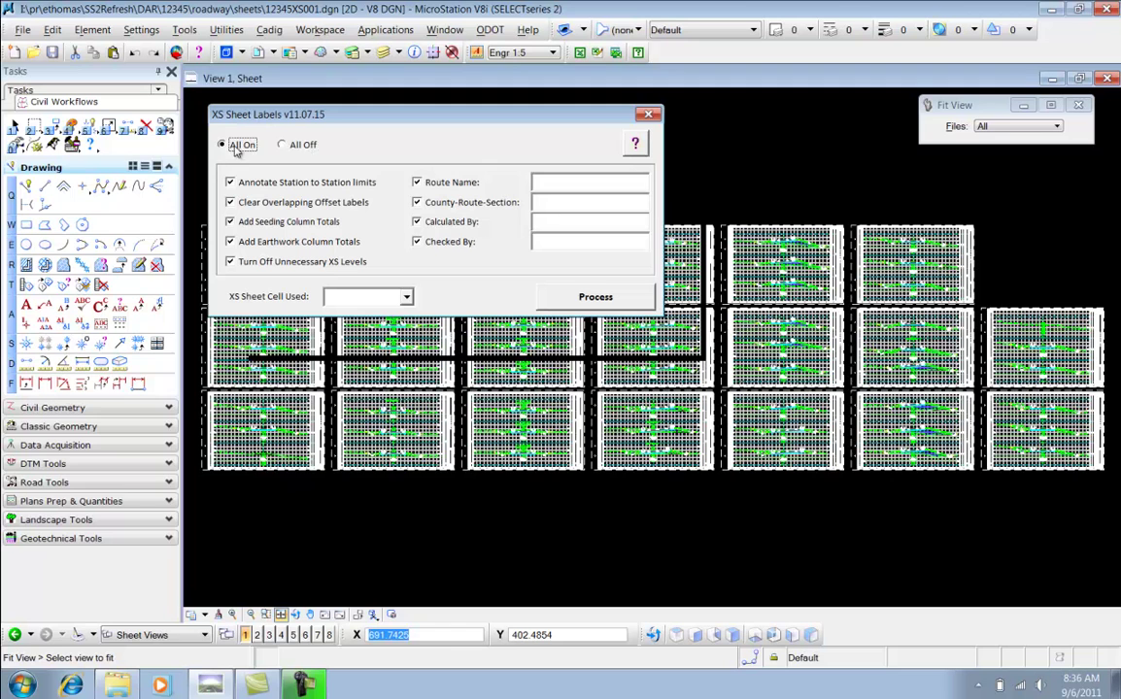
{"action": "left_click", "coordinate": [281, 146]}
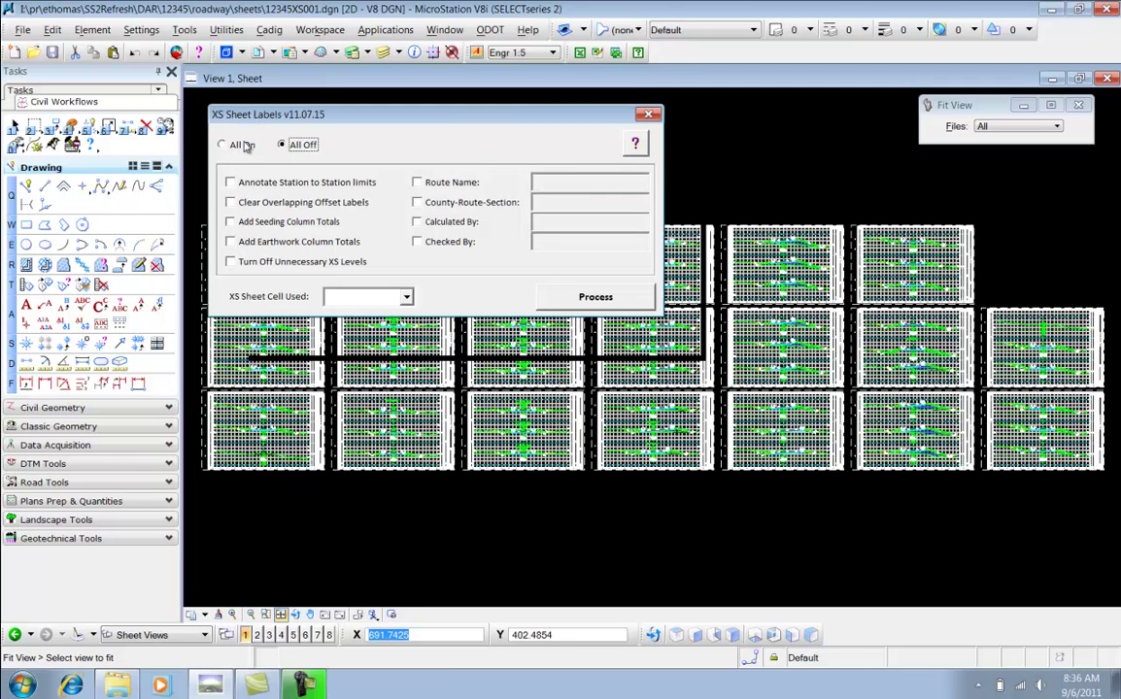
{"action": "left_click", "coordinate": [247, 145]}
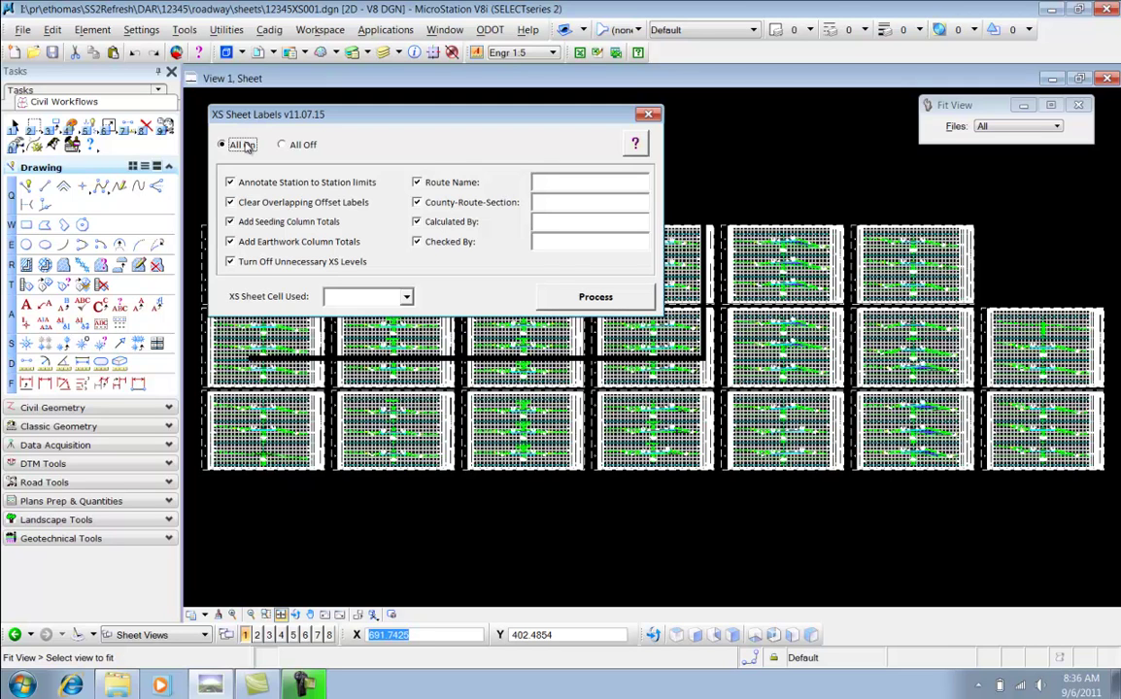
{"action": "left_click", "coordinate": [407, 297]}
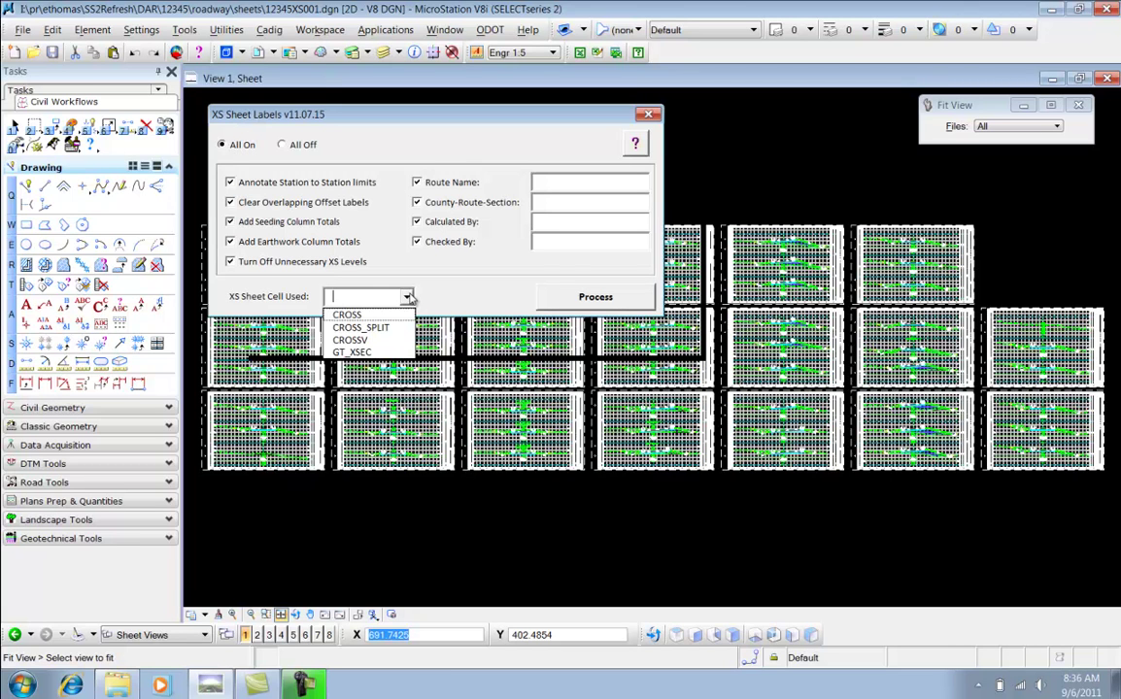
{"action": "left_click", "coordinate": [365, 316]}
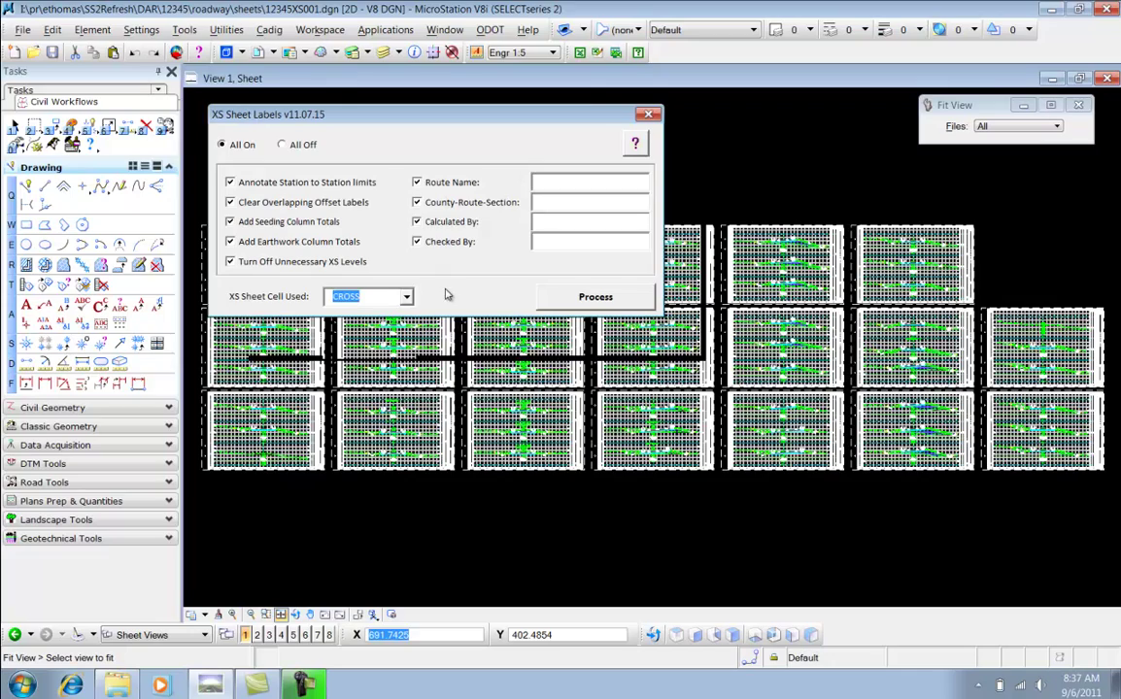
Step: Examine the sheet cell of the first cross section sheet in the bottom row, with Element Selection set to pick individual elements
{"action": "scroll", "coordinate": [243, 377], "scroll_direction": "up", "scroll_amount": 2}
{"action": "scroll", "coordinate": [621, 339], "scroll_direction": "up", "scroll_amount": 3}
{"action": "middle_click_drag", "start_coordinate": [622, 339], "coordinate": [710, 275]}
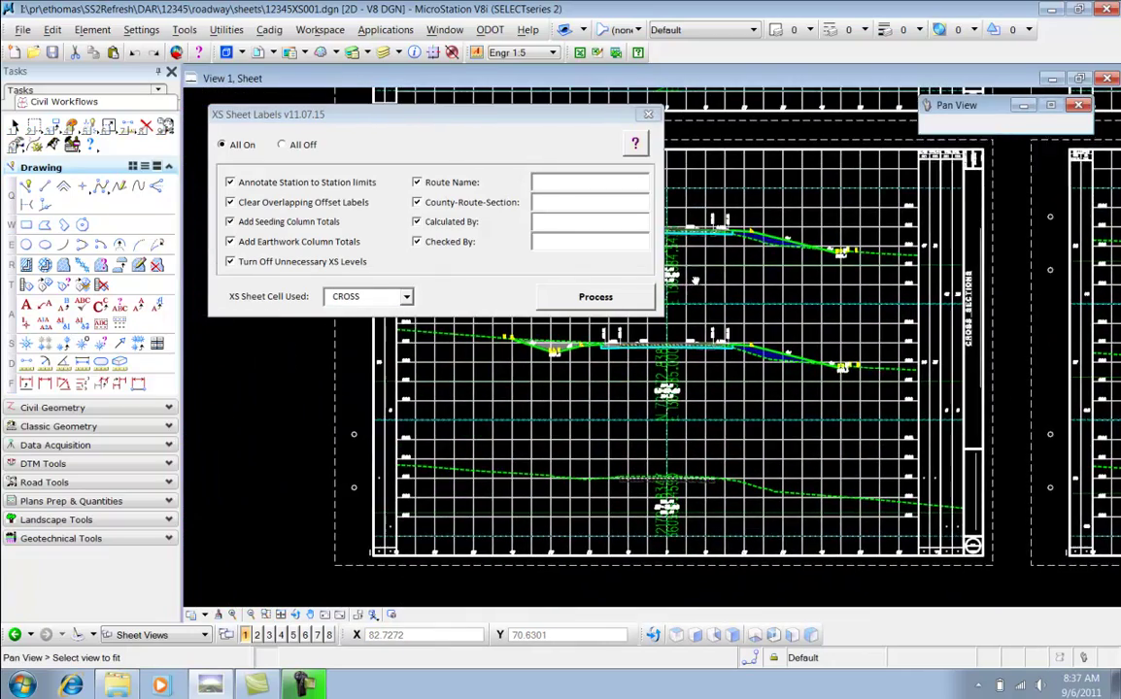
{"action": "key", "text": "Escape"}
{"action": "left_click_drag", "start_coordinate": [475, 116], "coordinate": [396, 88]}
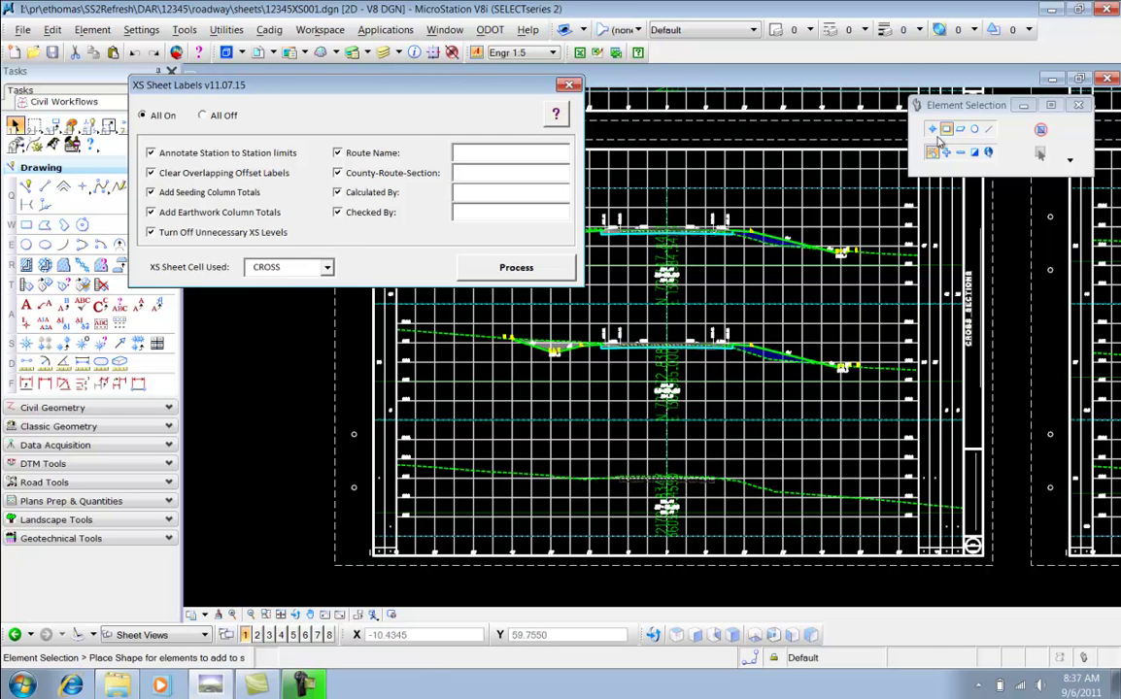
{"action": "left_click", "coordinate": [931, 128]}
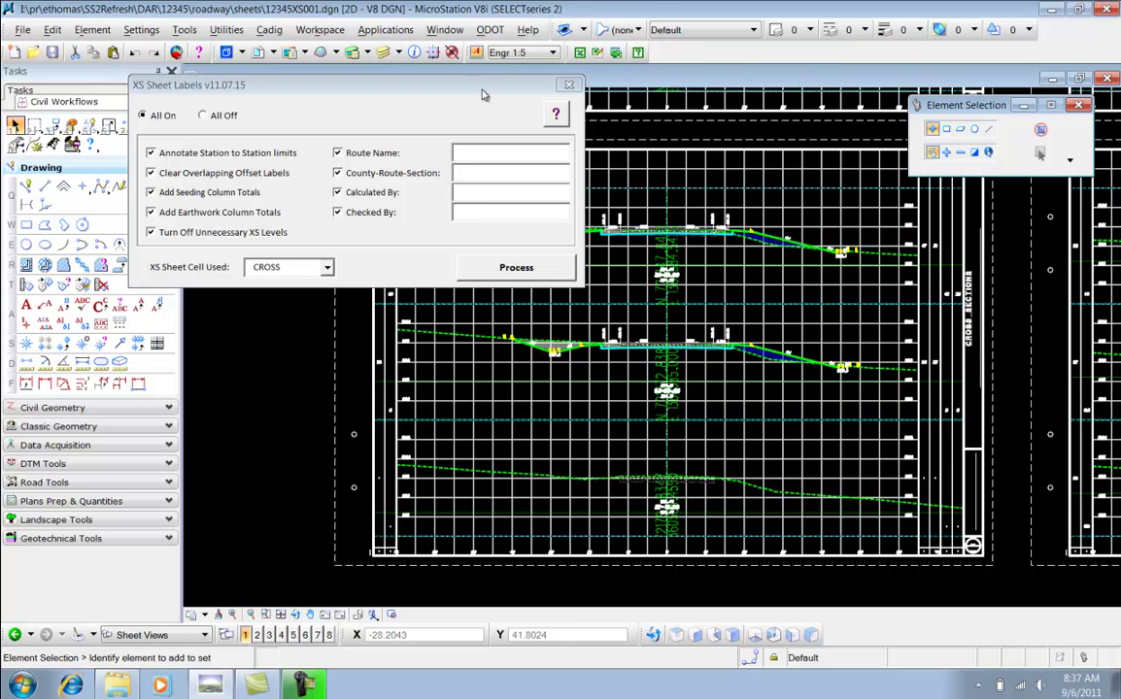
{"action": "left_click_drag", "start_coordinate": [484, 96], "coordinate": [464, 115]}
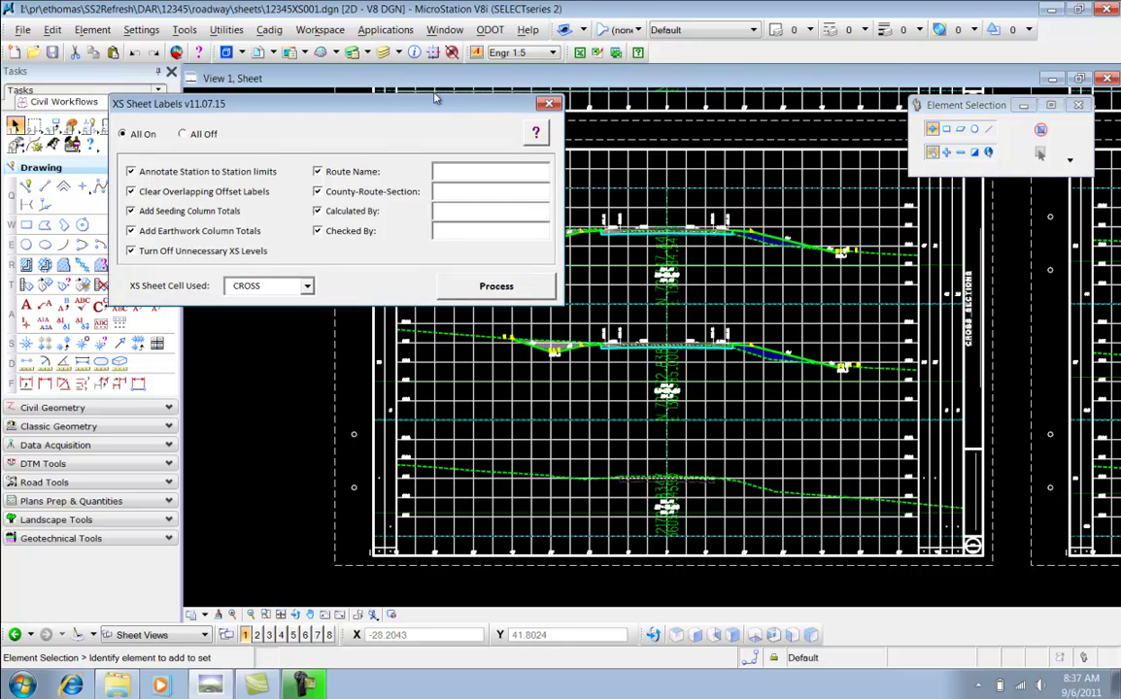
Step: Check the station descriptions of the attached references, widening the Description column to read them, and close the list
{"action": "left_click", "coordinate": [259, 54]}
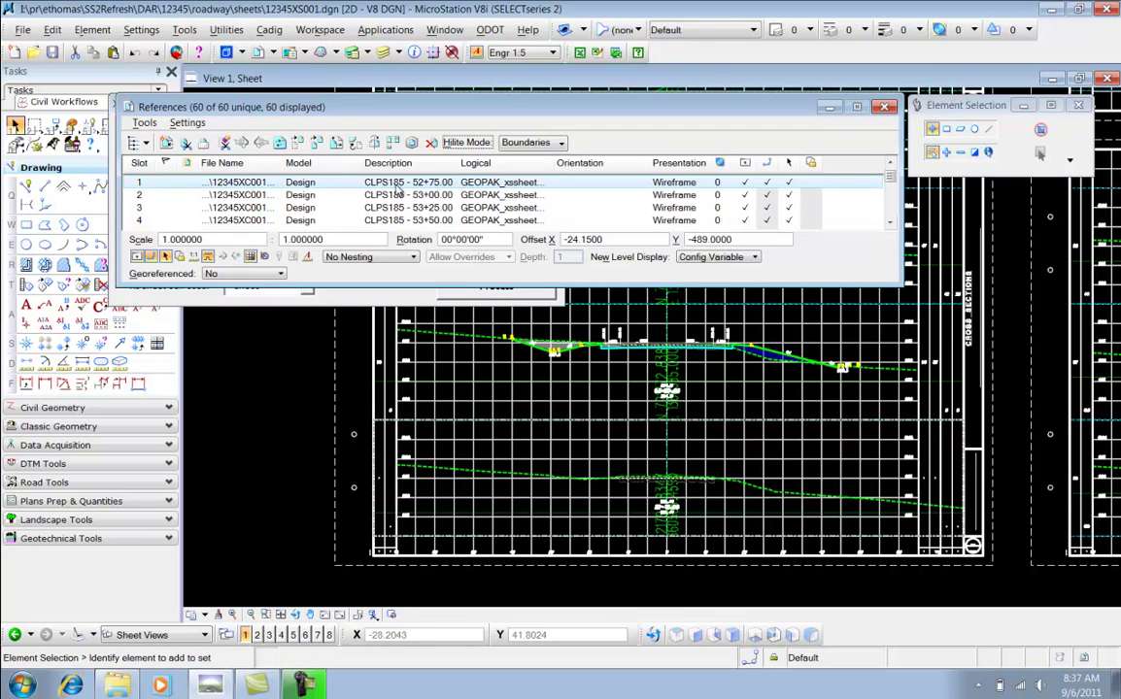
{"action": "left_click_drag", "start_coordinate": [457, 163], "coordinate": [518, 181]}
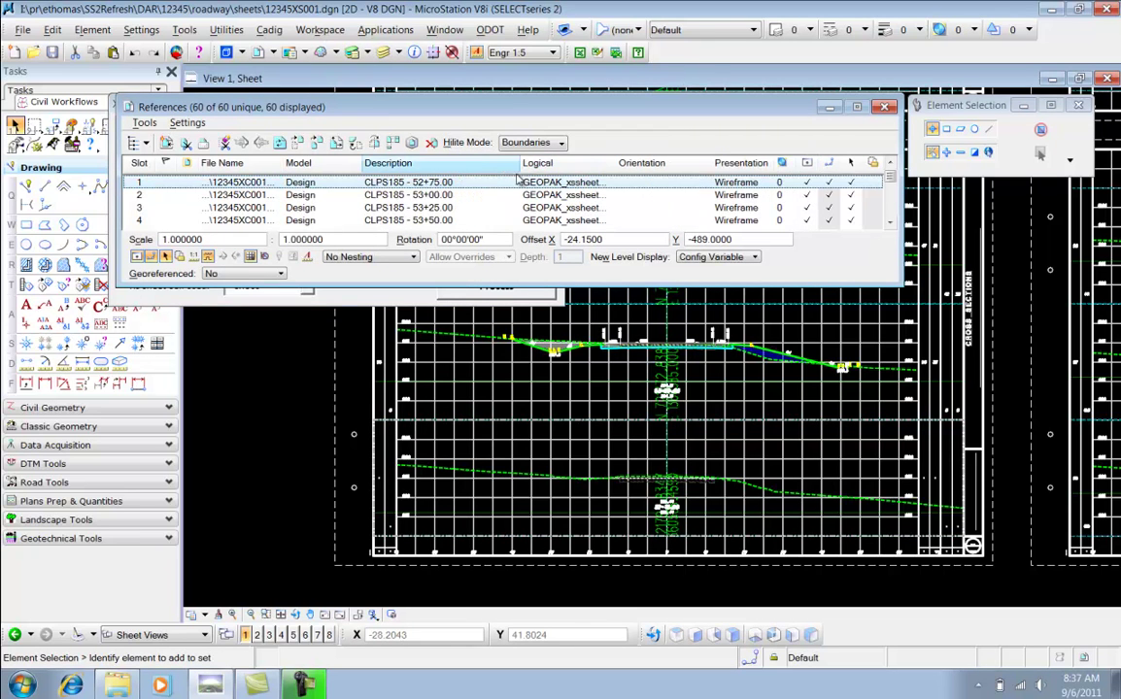
{"action": "left_click", "coordinate": [884, 107]}
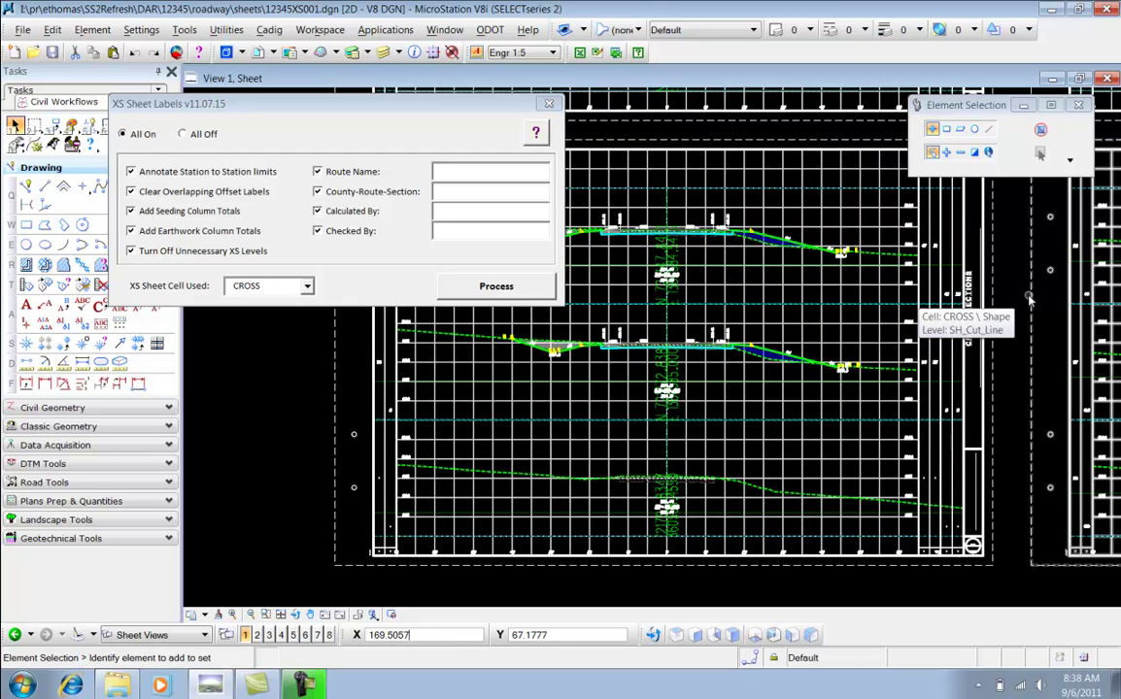
Step: Drop the CROSS cell of the second sheet in the bottom row into its individual elements, with Complex and Shared Cells enabled
{"action": "left_click_drag", "start_coordinate": [301, 101], "coordinate": [317, 130]}
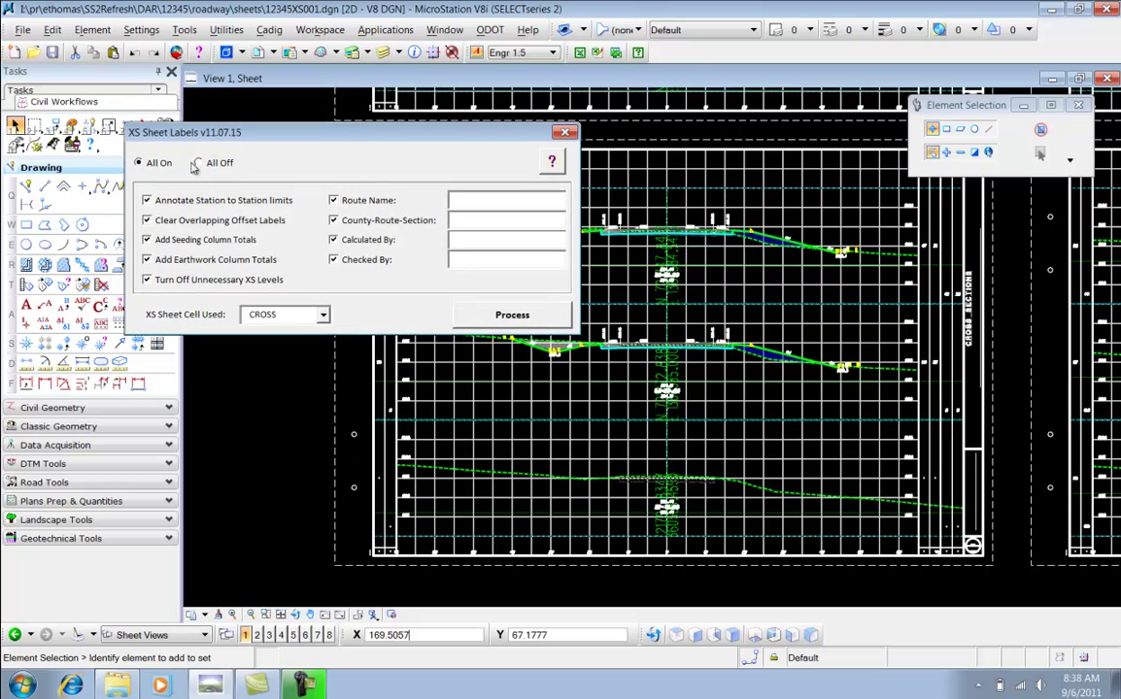
{"action": "left_click_drag", "start_coordinate": [191, 130], "coordinate": [173, 168]}
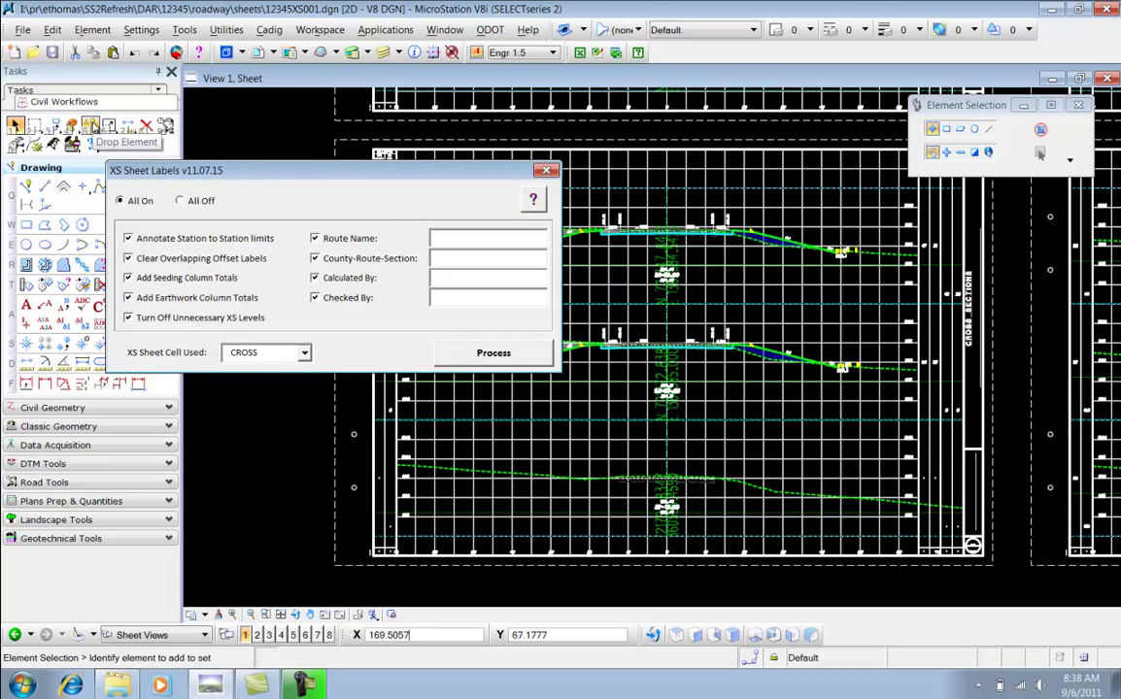
{"action": "left_click", "coordinate": [90, 125]}
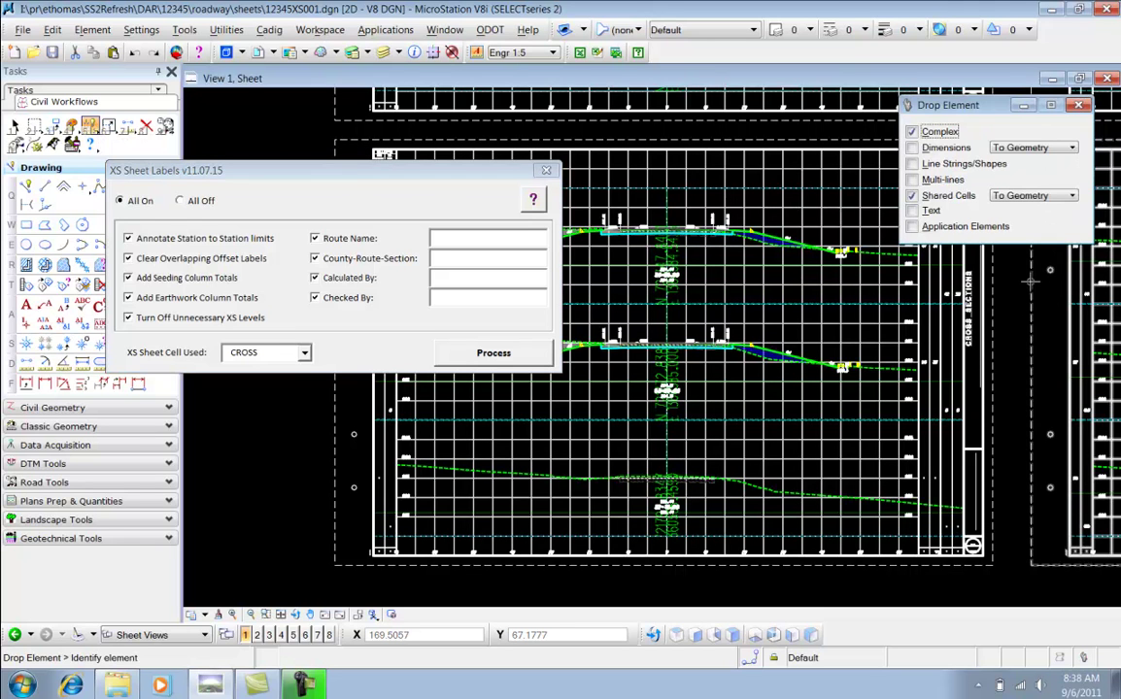
{"action": "left_click", "coordinate": [1020, 281]}
{"action": "left_click", "coordinate": [1012, 282]}
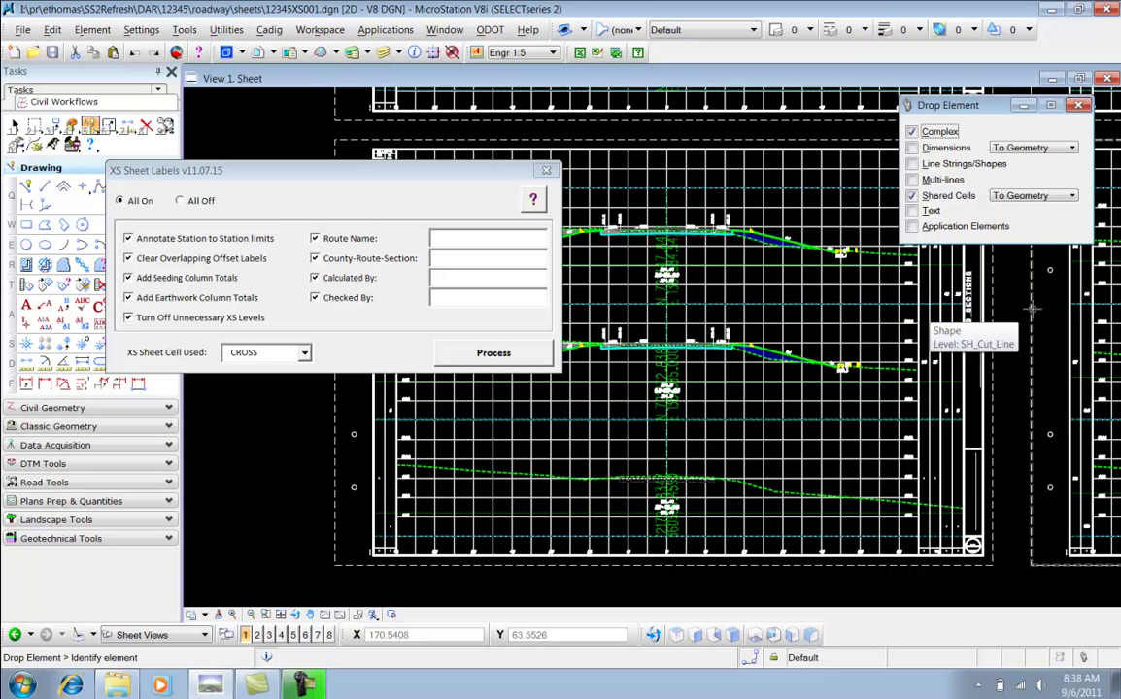
Step: Inspect the station limits area and the blank total boxes at the lower corners of the first two bottom-row sheets
{"action": "scroll", "coordinate": [1033, 309], "scroll_direction": "up", "scroll_amount": 4}
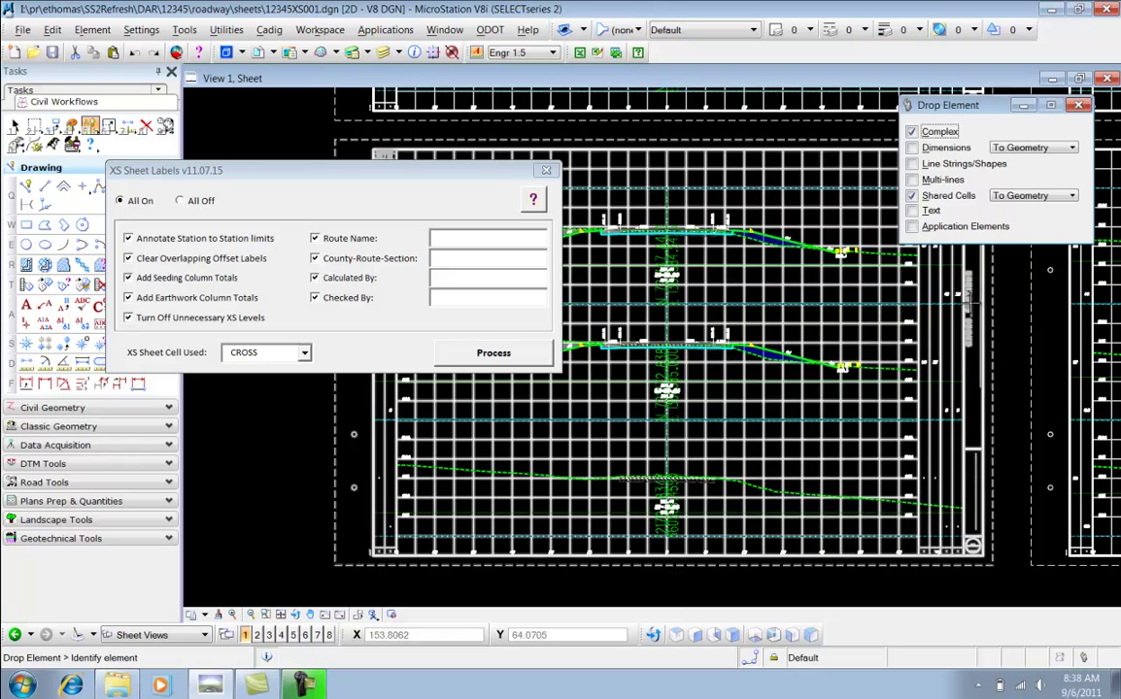
{"action": "middle_click_drag", "start_coordinate": [997, 301], "coordinate": [829, 298]}
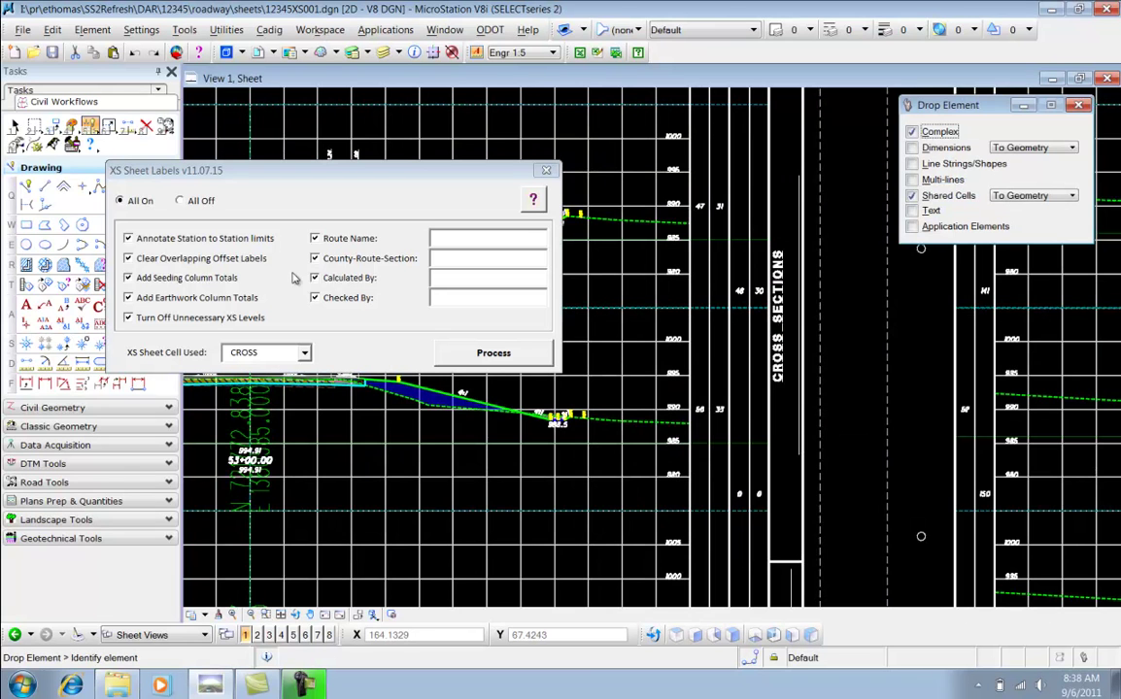
{"action": "scroll", "coordinate": [796, 328], "scroll_direction": "down", "scroll_amount": 2}
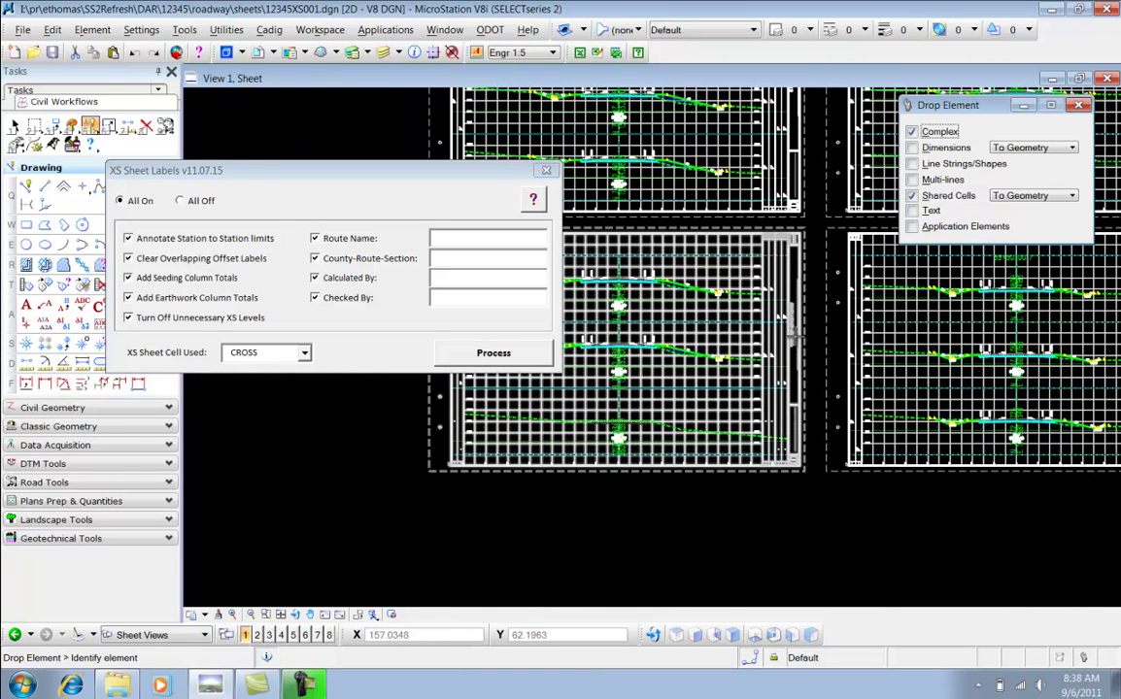
{"action": "scroll", "coordinate": [783, 467], "scroll_direction": "up", "scroll_amount": 5}
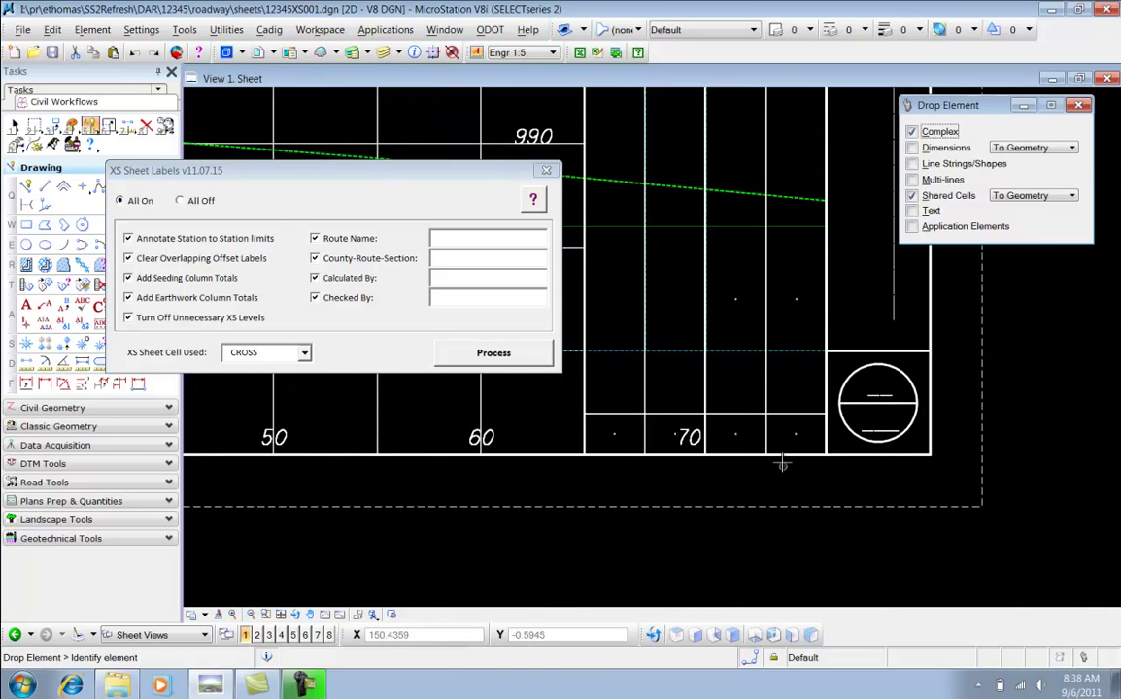
{"action": "middle_click_drag", "start_coordinate": [664, 170], "coordinate": [747, 229]}
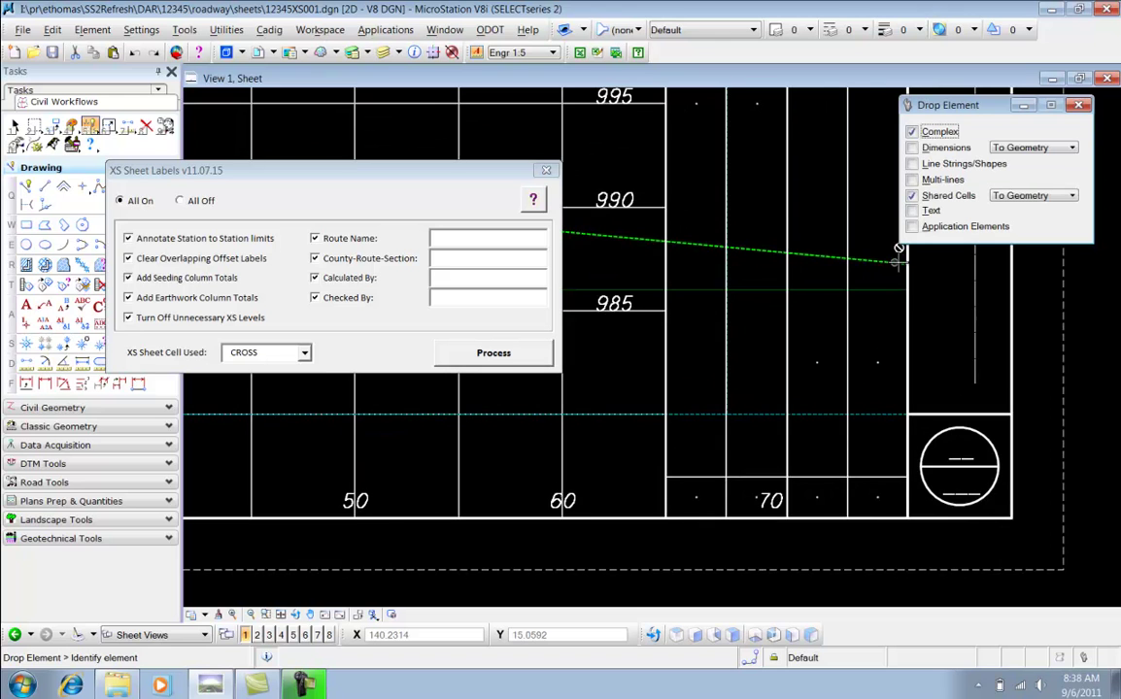
{"action": "scroll", "coordinate": [772, 210], "scroll_direction": "down", "scroll_amount": 3}
{"action": "middle_click_drag", "start_coordinate": [767, 287], "coordinate": [755, 312]}
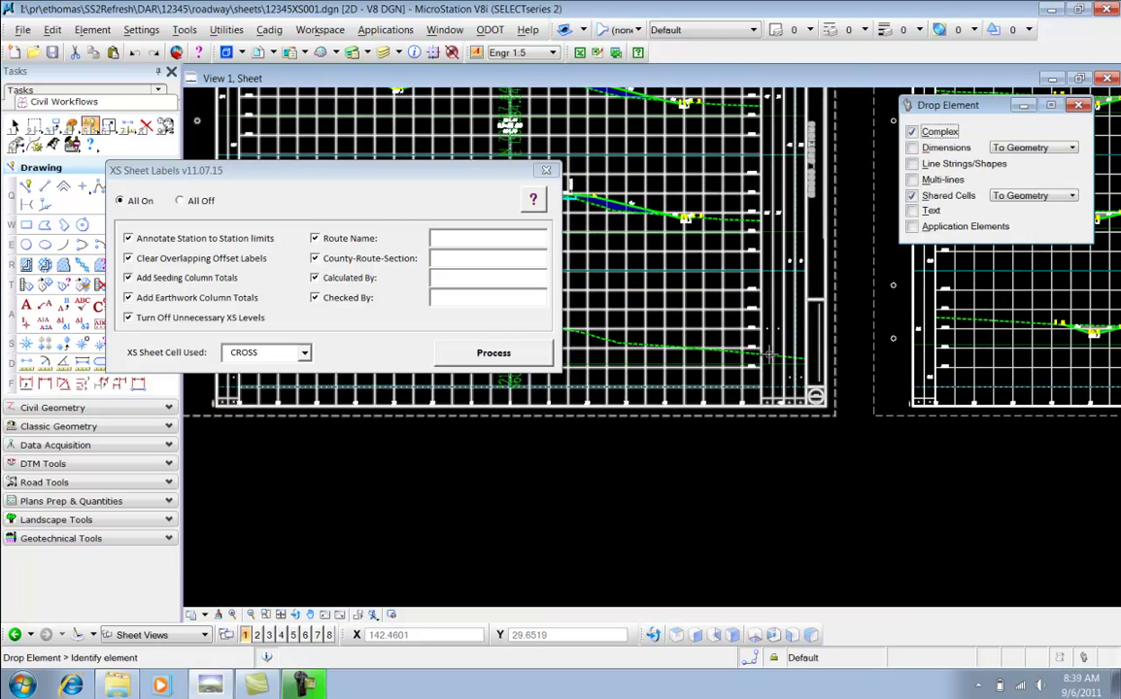
{"action": "scroll", "coordinate": [686, 328], "scroll_direction": "up", "scroll_amount": 5}
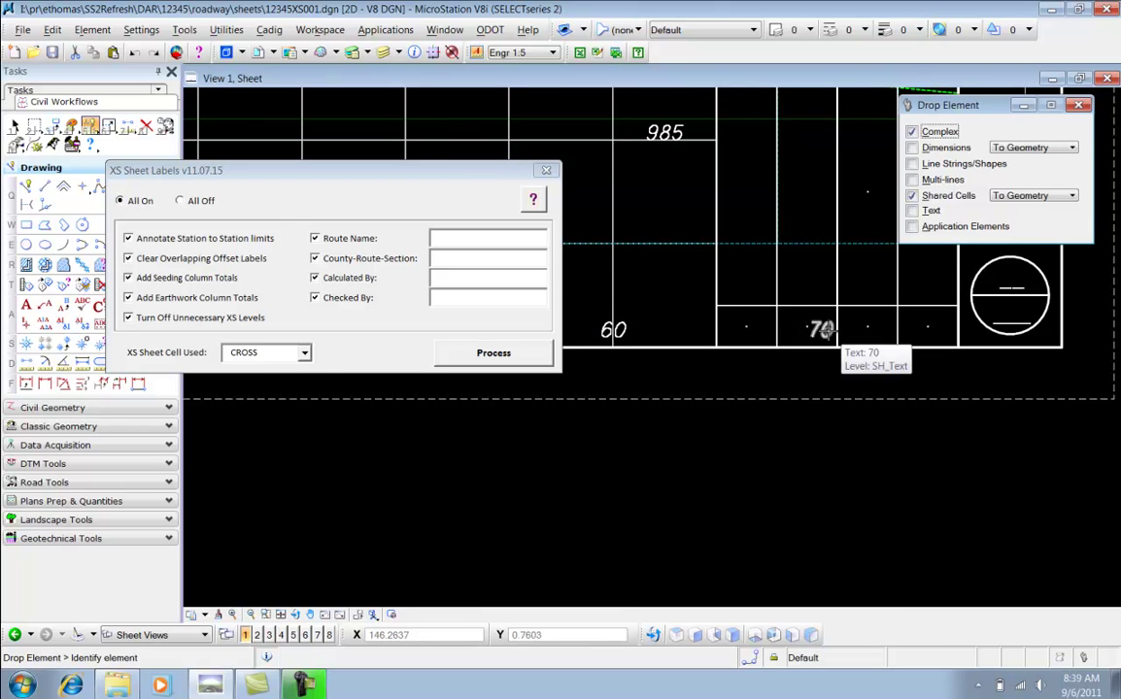
{"action": "scroll", "coordinate": [821, 330], "scroll_direction": "down", "scroll_amount": 3}
{"action": "scroll", "coordinate": [994, 327], "scroll_direction": "up", "scroll_amount": 3}
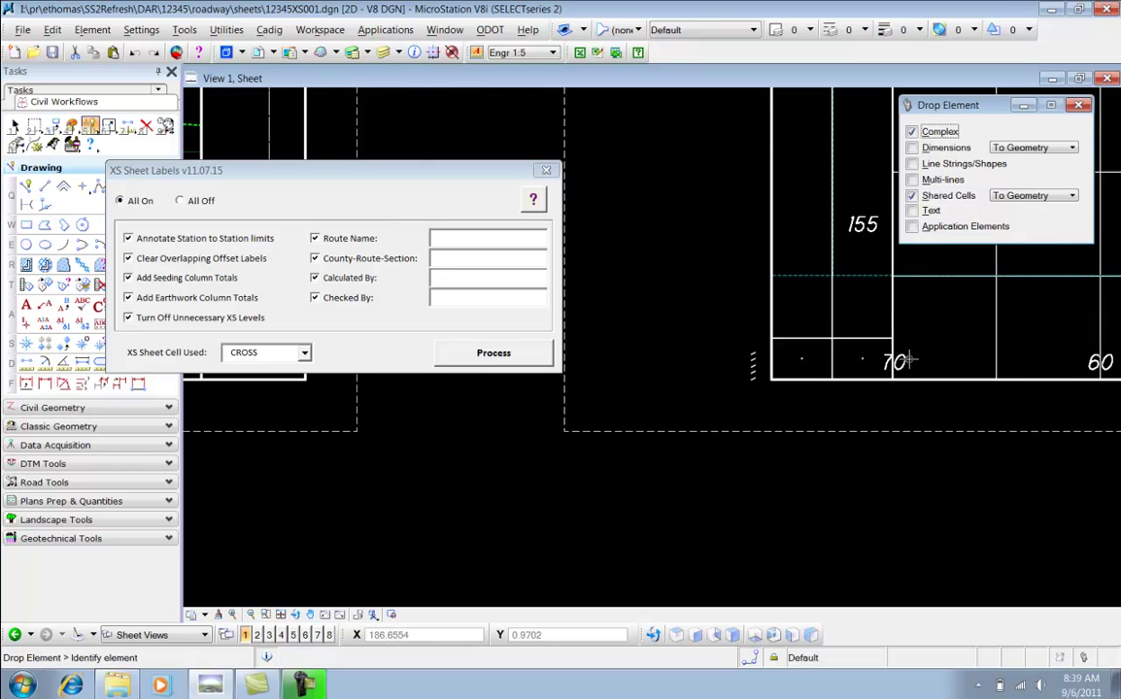
{"action": "middle_click_drag", "start_coordinate": [681, 303], "coordinate": [857, 334]}
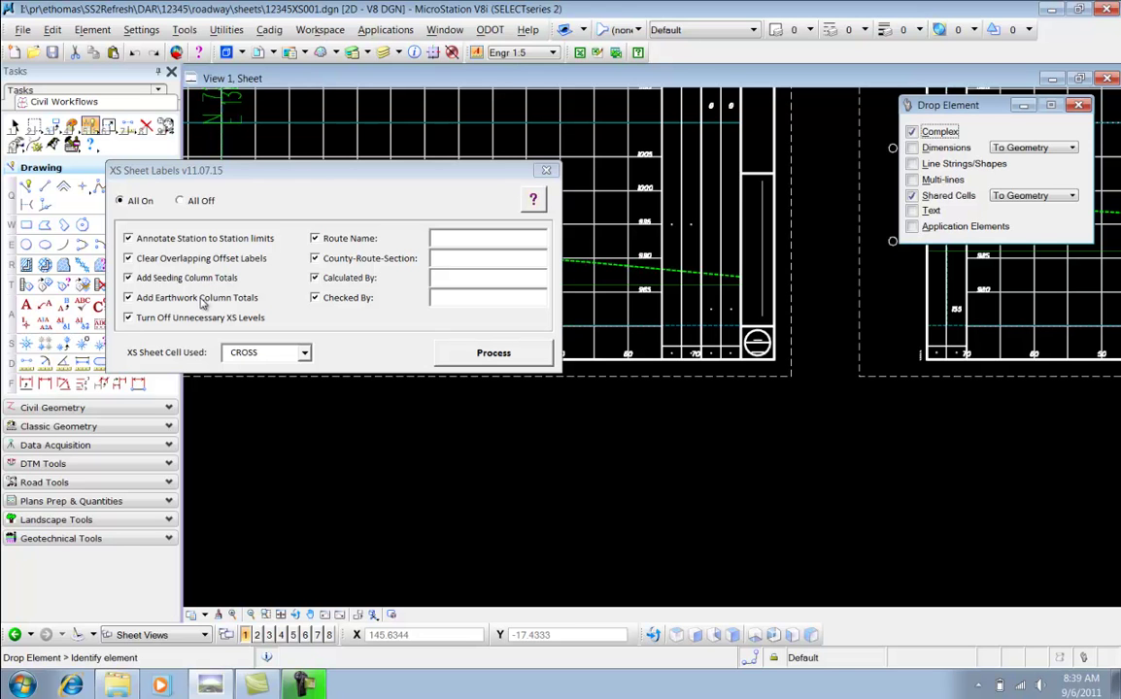
Step: Inspect the End Area, Volume and Seeding columns of the first sheet, including the total boxes at their foot
{"action": "mouse_move", "coordinate": [807, 189]}
{"action": "middle_mouse_down"}
{"action": "mouse_move", "coordinate": [847, 416]}
{"action": "mouse_move", "coordinate": [759, 194]}
{"action": "middle_mouse_up"}
{"action": "scroll", "coordinate": [759, 194], "scroll_direction": "up", "scroll_amount": 2}
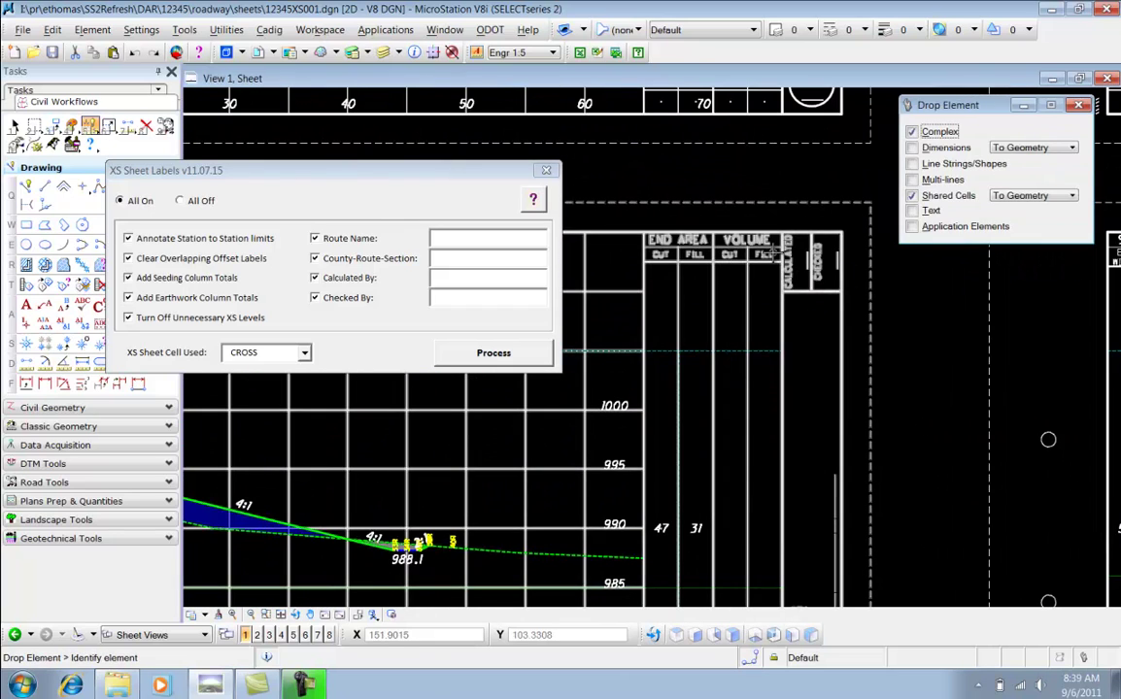
{"action": "scroll", "coordinate": [699, 233], "scroll_direction": "down", "scroll_amount": 3}
{"action": "scroll", "coordinate": [701, 276], "scroll_direction": "up", "scroll_amount": 5}
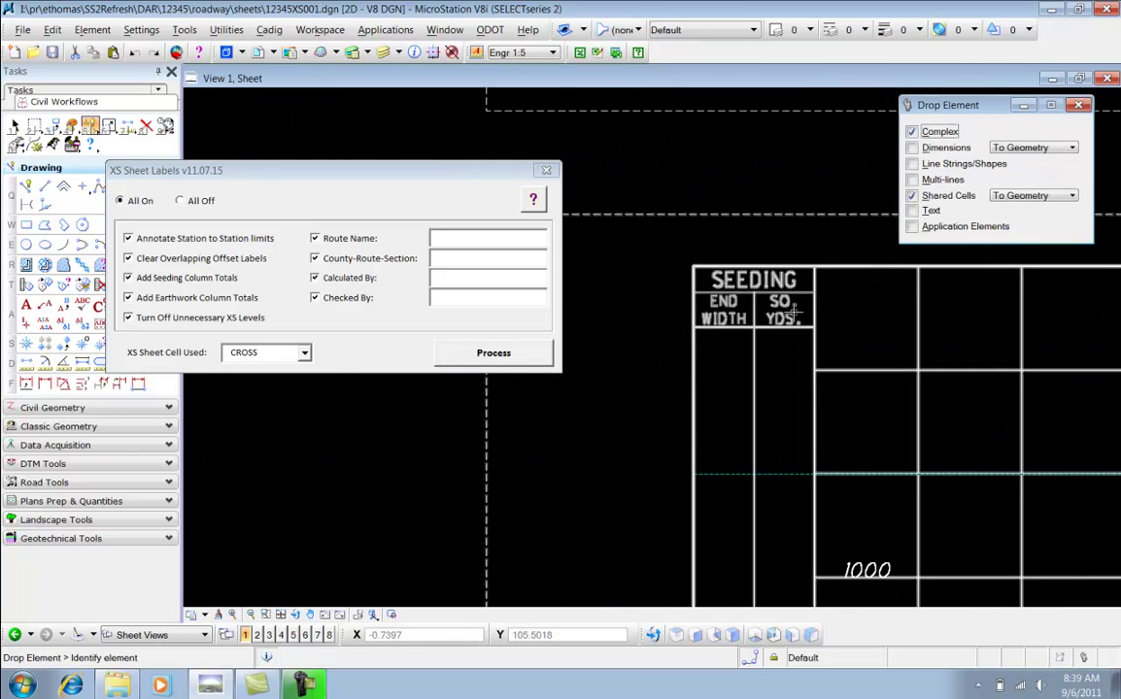
{"action": "scroll", "coordinate": [756, 387], "scroll_direction": "down", "scroll_amount": 3}
{"action": "middle_click_drag", "start_coordinate": [816, 368], "coordinate": [634, 134]}
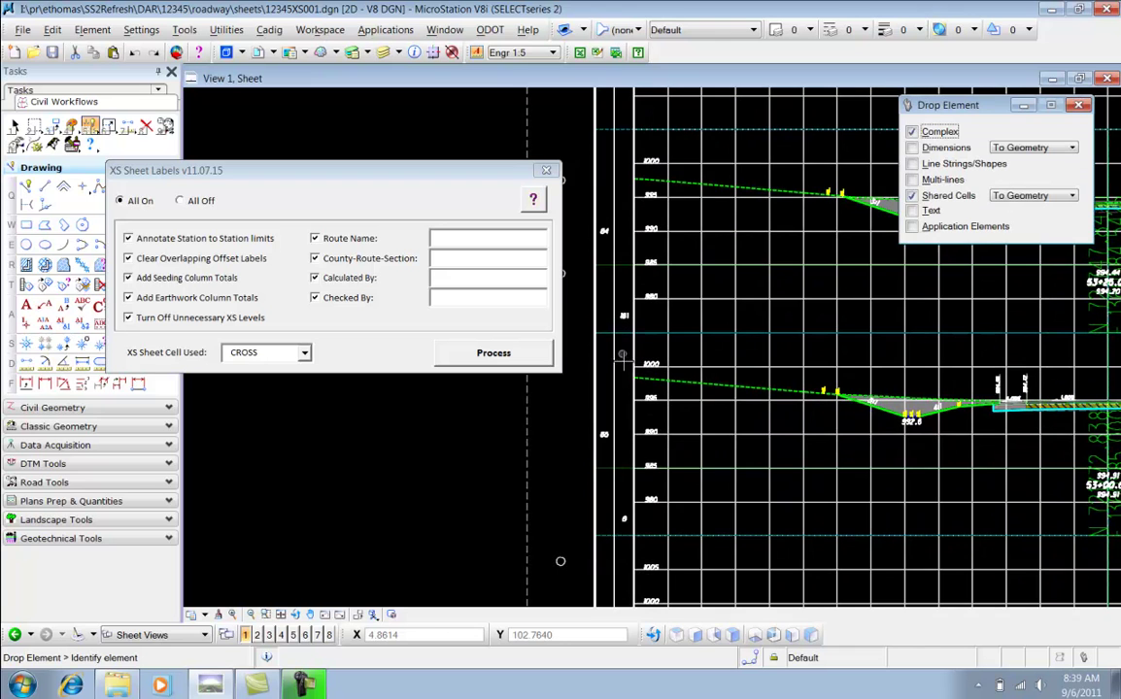
{"action": "scroll", "coordinate": [623, 515], "scroll_direction": "up", "scroll_amount": 3}
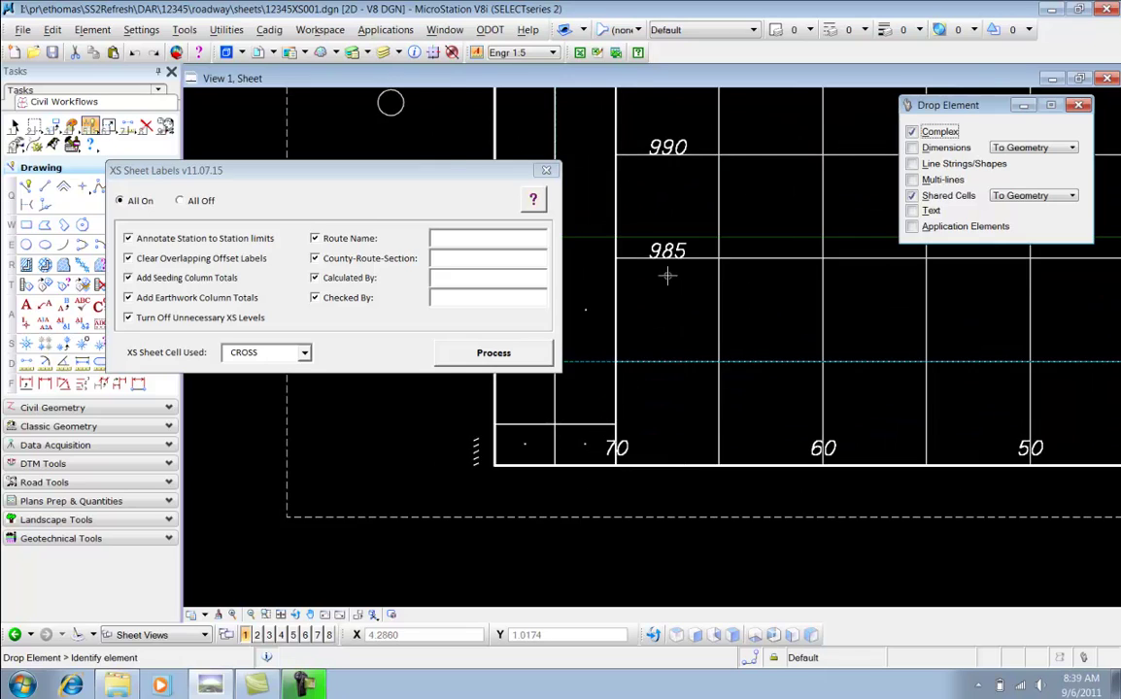
{"action": "scroll", "coordinate": [666, 274], "scroll_direction": "down", "scroll_amount": 3}
{"action": "middle_click_drag", "start_coordinate": [784, 202], "coordinate": [448, 421]}
{"action": "scroll", "coordinate": [448, 420], "scroll_direction": "down", "scroll_amount": 3}
{"action": "middle_click_drag", "start_coordinate": [1000, 292], "coordinate": [956, 285]}
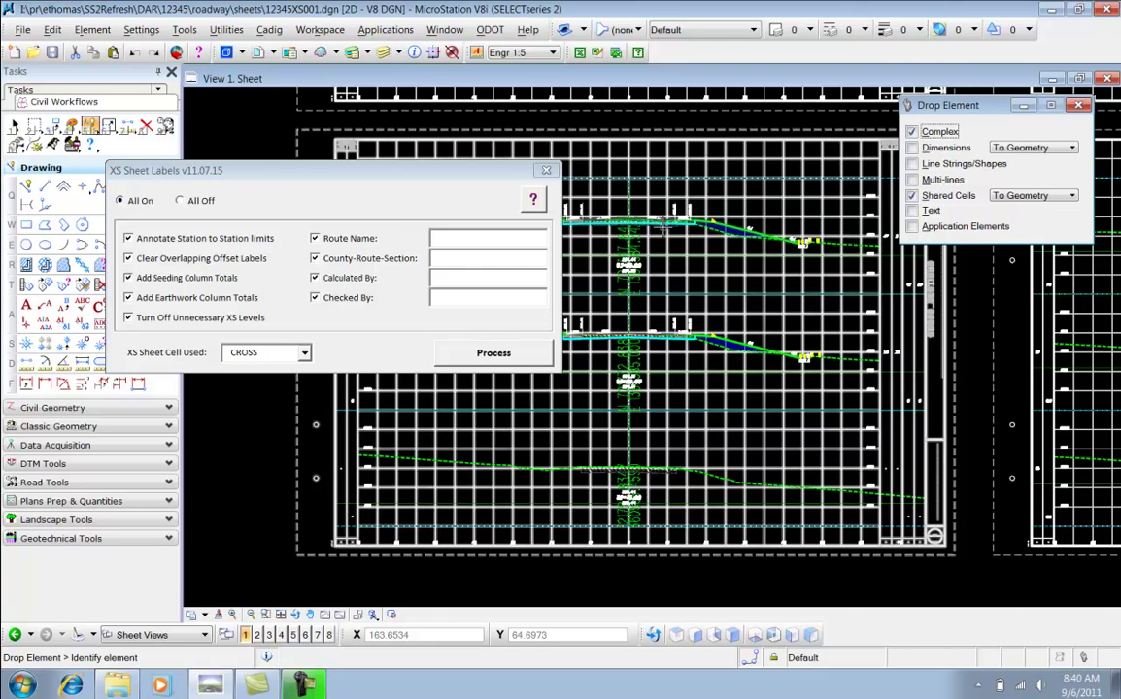
Step: Move the XS Sheet Labels dialog clear of the sheet and inspect the elevation, slope and offset labels around station 53+25.00
{"action": "scroll", "coordinate": [661, 229], "scroll_direction": "up", "scroll_amount": 3}
{"action": "left_click_drag", "start_coordinate": [427, 171], "coordinate": [366, 97]}
{"action": "middle_click_drag", "start_coordinate": [577, 160], "coordinate": [573, 272]}
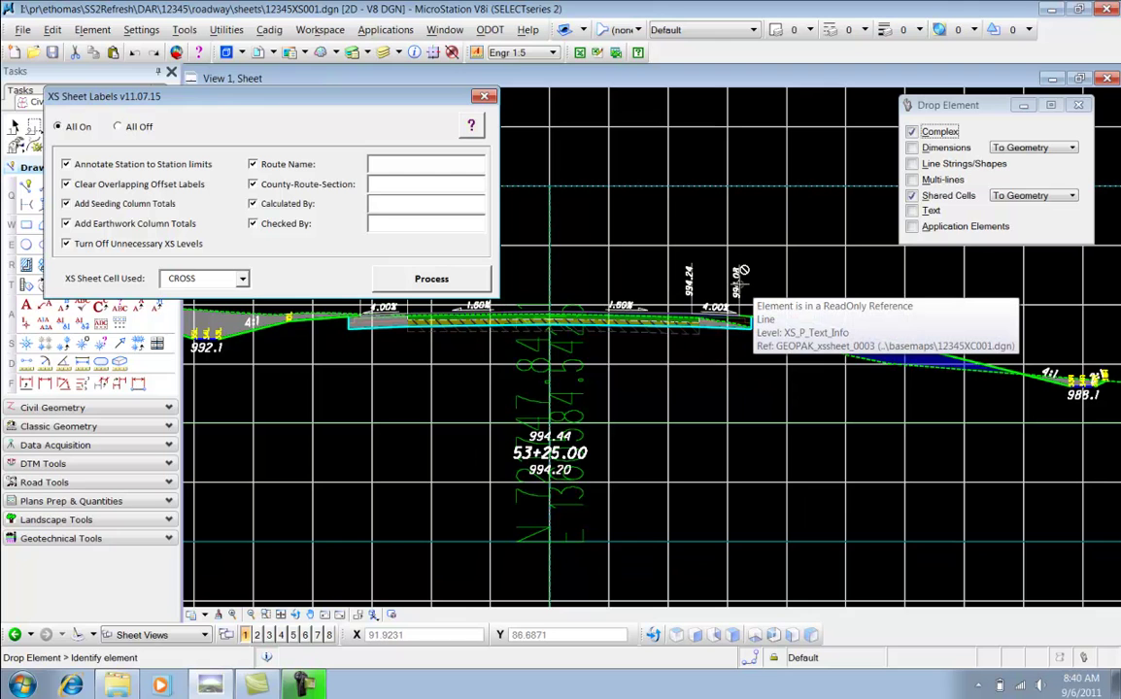
{"action": "scroll", "coordinate": [731, 306], "scroll_direction": "up", "scroll_amount": 5}
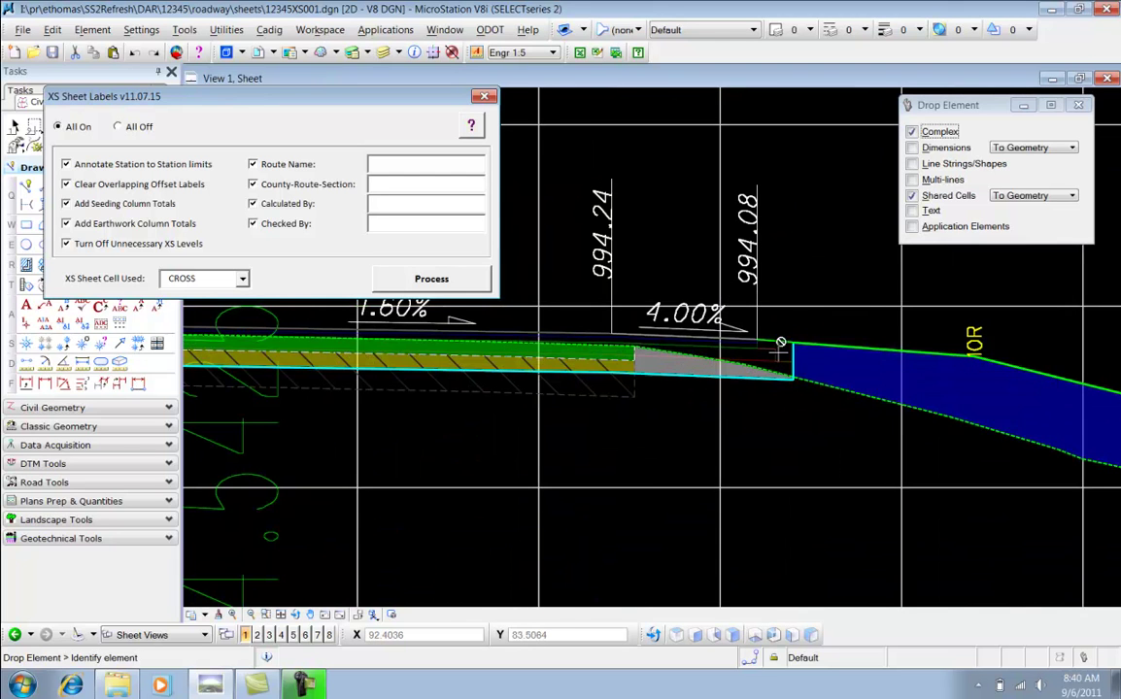
{"action": "scroll", "coordinate": [861, 329], "scroll_direction": "down", "scroll_amount": 2}
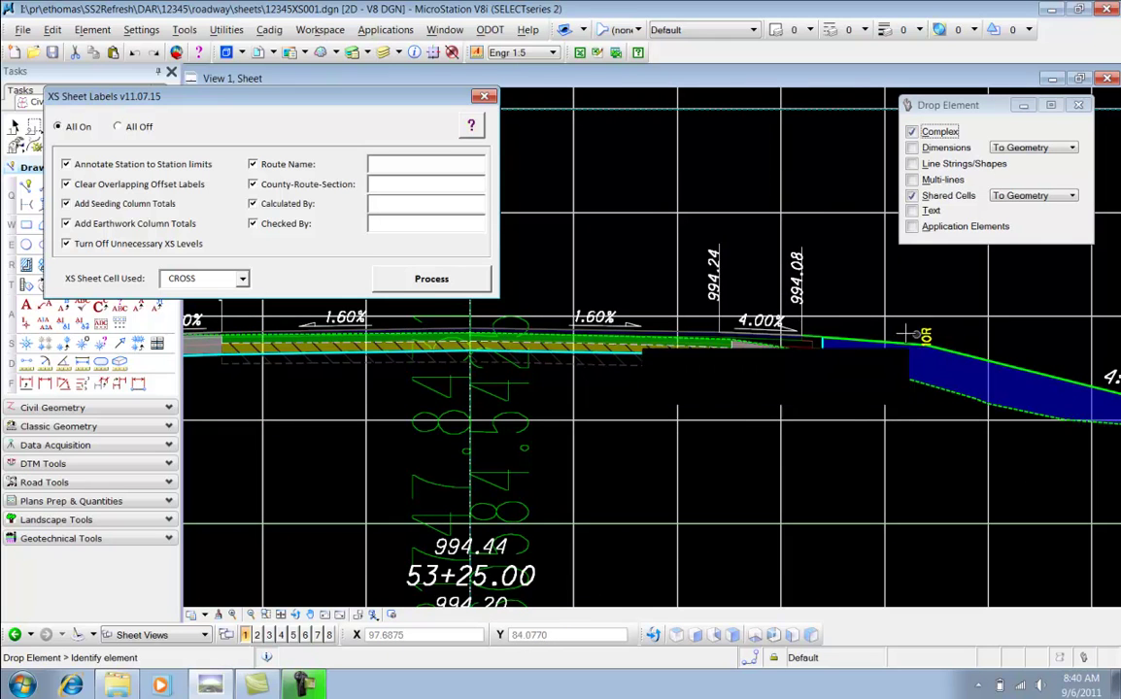
{"action": "scroll", "coordinate": [830, 267], "scroll_direction": "down", "scroll_amount": 5}
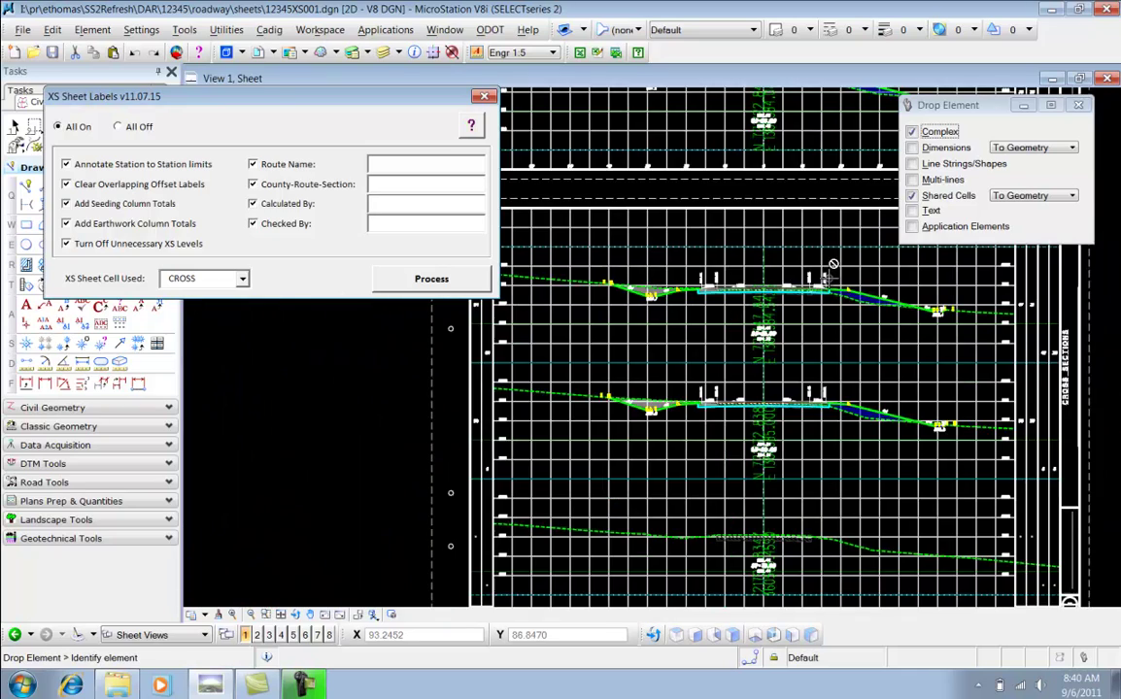
{"action": "mouse_move", "coordinate": [832, 263]}
{"action": "middle_mouse_down"}
{"action": "mouse_move", "coordinate": [701, 251]}
{"action": "mouse_move", "coordinate": [694, 212]}
{"action": "middle_mouse_up"}
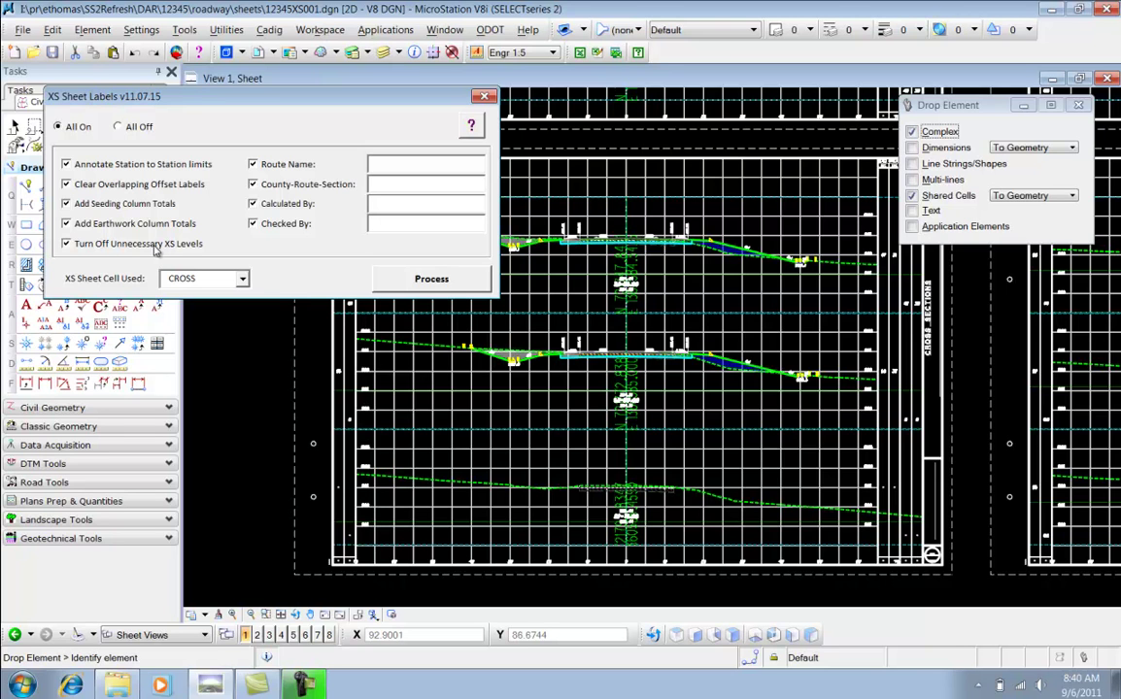
Step: Enter S.R. 185 as the route name for the sheet labels
{"action": "left_click", "coordinate": [393, 166]}
{"action": "scroll", "coordinate": [961, 307], "scroll_direction": "up", "scroll_amount": 2}
{"action": "middle_click_drag", "start_coordinate": [961, 307], "coordinate": [827, 307]}
{"action": "left_click", "coordinate": [406, 163]}
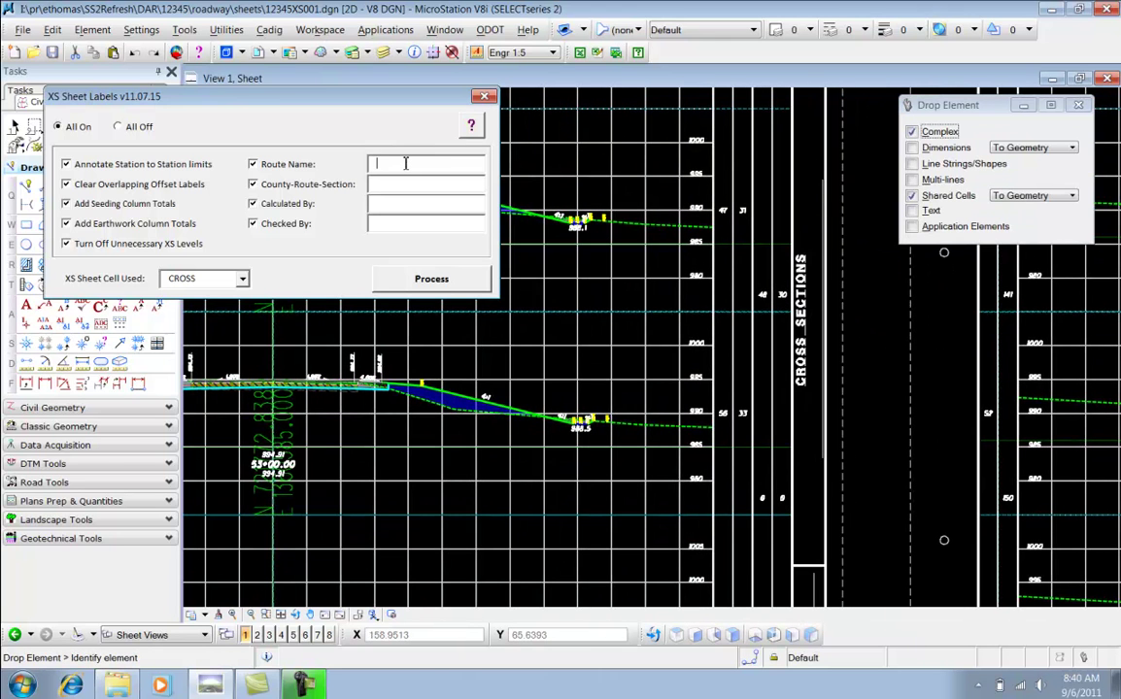
{"action": "type", "text": "S.R. 185"}
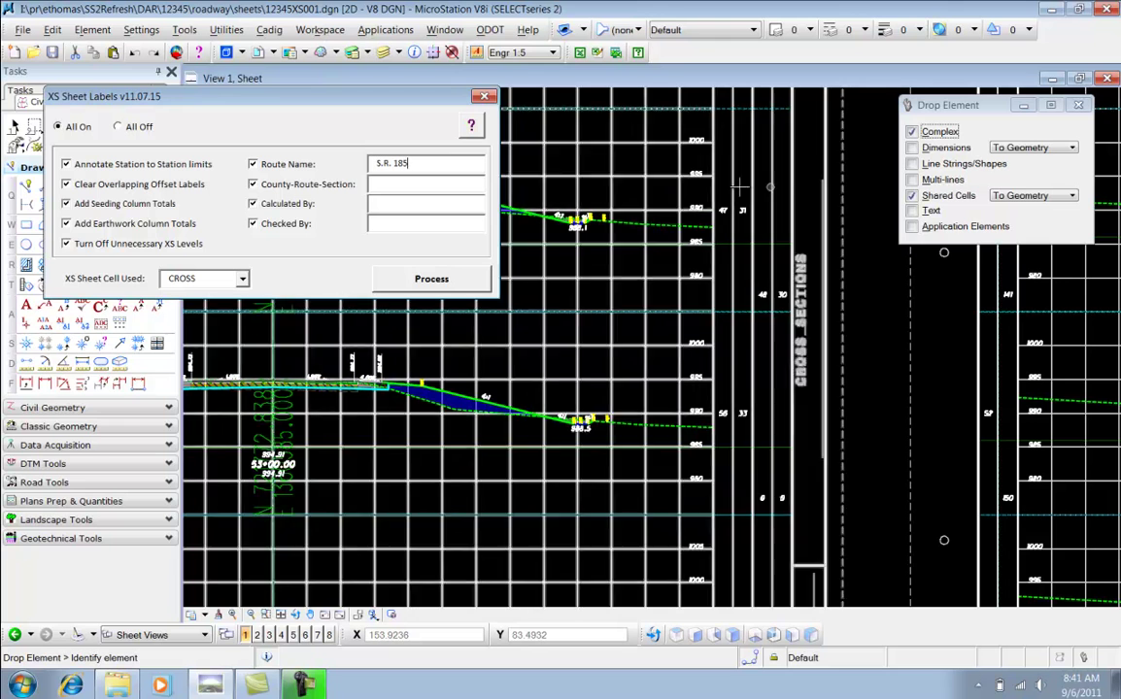
Step: Set the County-Route-Section label to DAR-185-1.234
{"action": "middle_click_drag", "start_coordinate": [877, 384], "coordinate": [823, 239]}
{"action": "left_click", "coordinate": [433, 187]}
{"action": "type", "text": "DAR"}
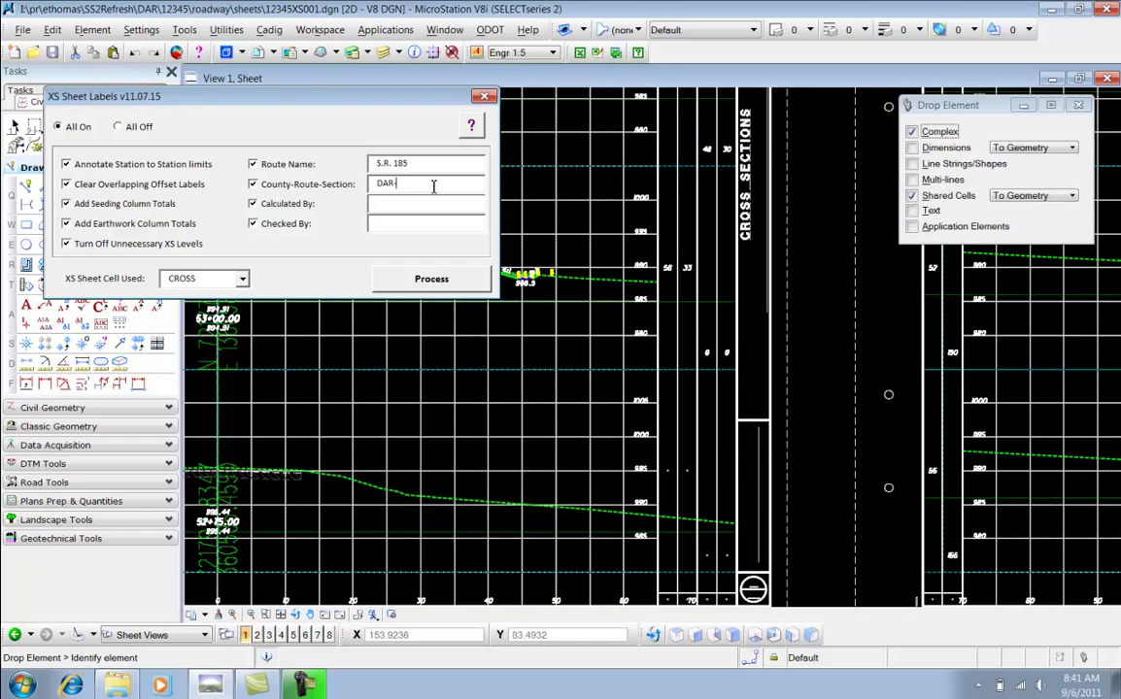
{"action": "type", "text": "-18"}
{"action": "key", "text": "BackSpace"}
{"action": "type", "text": "-1.234"}
Step: Enter the preparer's initials for Calculated By and XXX for Checked By
{"action": "middle_click_drag", "start_coordinate": [820, 212], "coordinate": [804, 476]}
{"action": "scroll", "coordinate": [768, 159], "scroll_direction": "up", "scroll_amount": 1}
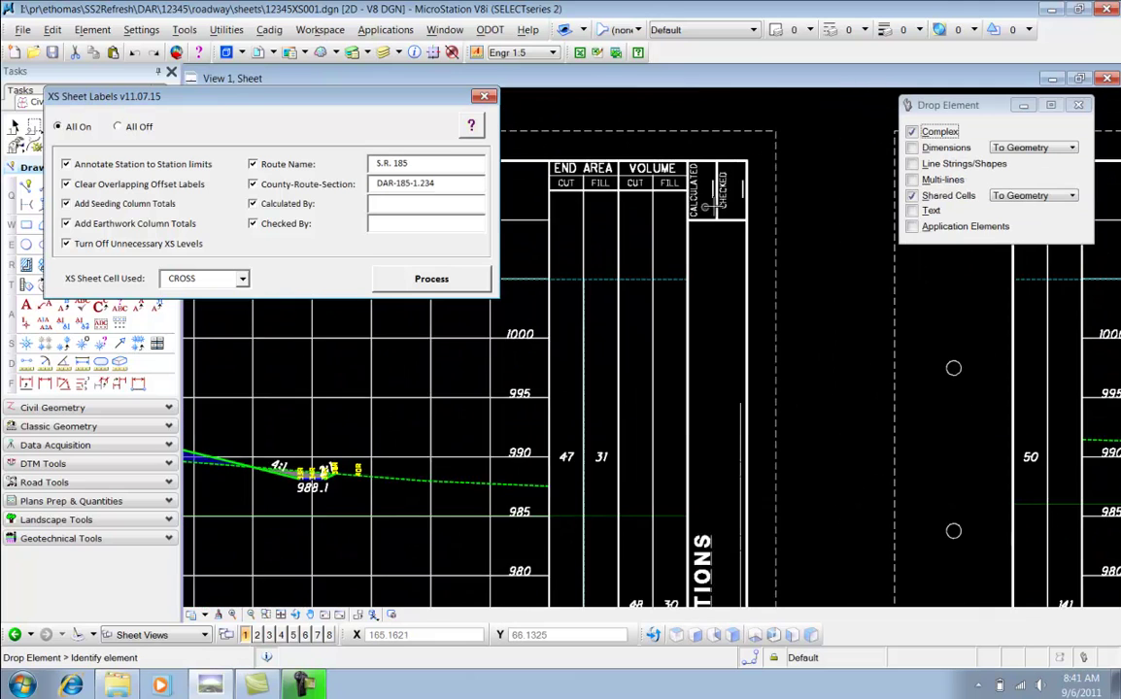
{"action": "left_click", "coordinate": [390, 204]}
{"action": "type", "text": "ELT"}
{"action": "key", "text": "Tab"}
{"action": "key", "text": "Tab"}
{"action": "type", "text": "XXX"}
Step: Process the cross section sheets with all label options on and CROSS as the sheet cell, and dismiss the completion notice
{"action": "scroll", "coordinate": [705, 289], "scroll_direction": "down", "scroll_amount": 5}
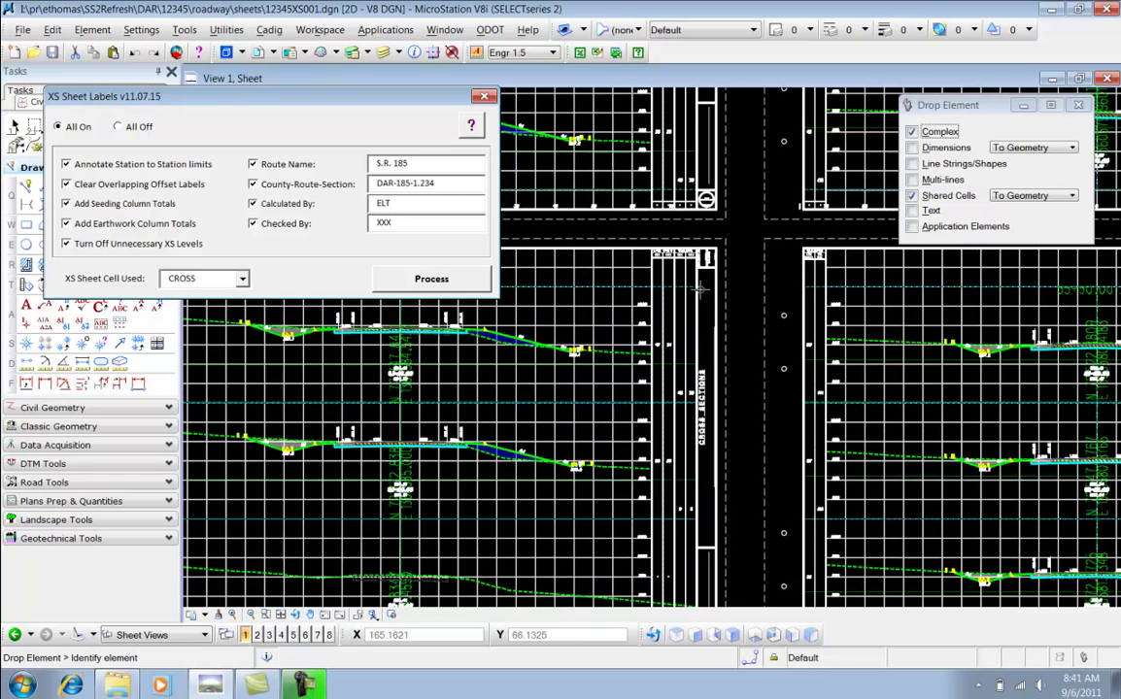
{"action": "middle_click_drag", "start_coordinate": [802, 288], "coordinate": [908, 191]}
{"action": "left_click", "coordinate": [413, 280]}
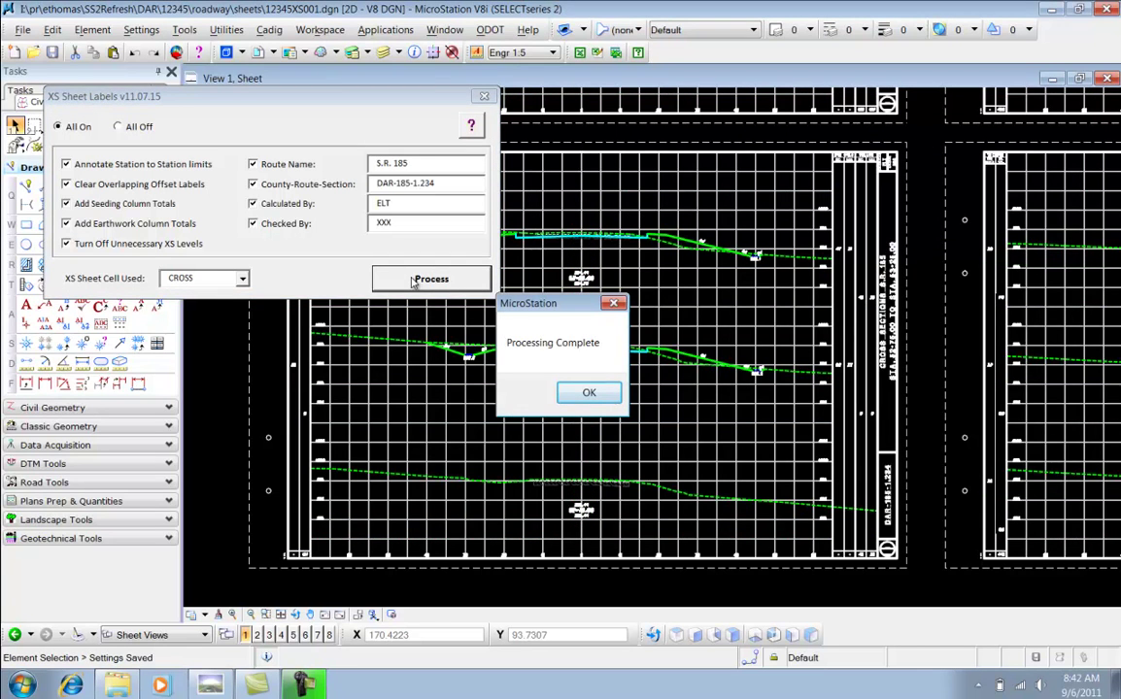
{"action": "left_click", "coordinate": [590, 394]}
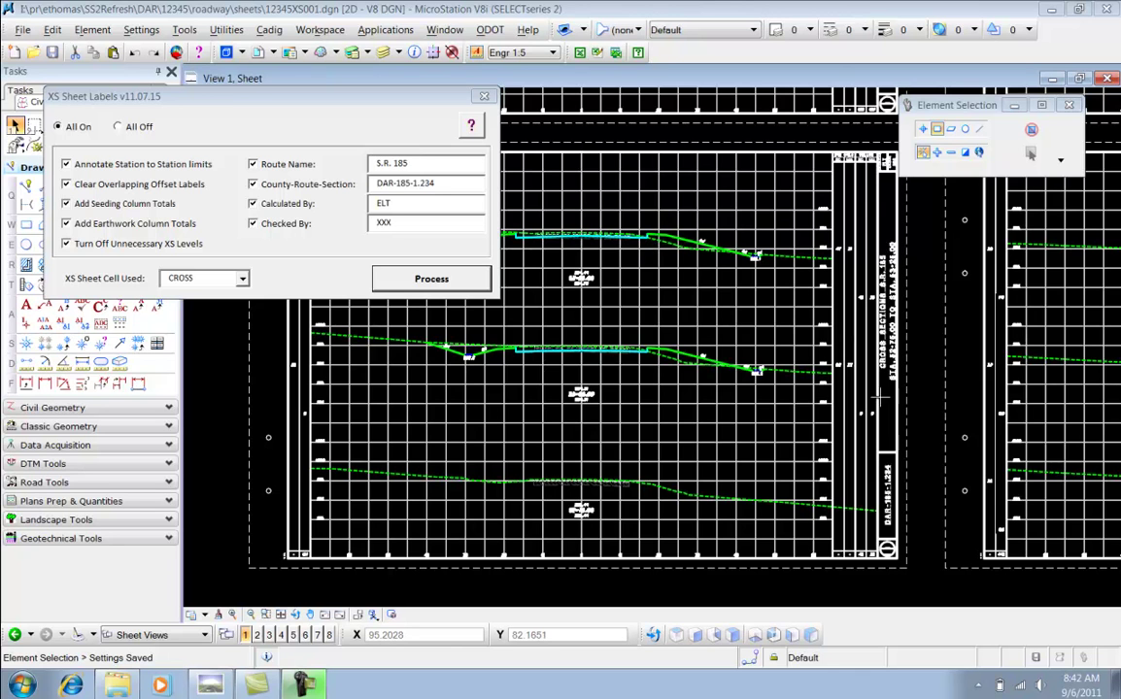
Step: Inspect the County-Route-Section label and the column total boxes at the lower corners of the first two bottom-row sheets
{"action": "scroll", "coordinate": [797, 486], "scroll_direction": "up", "scroll_amount": 5}
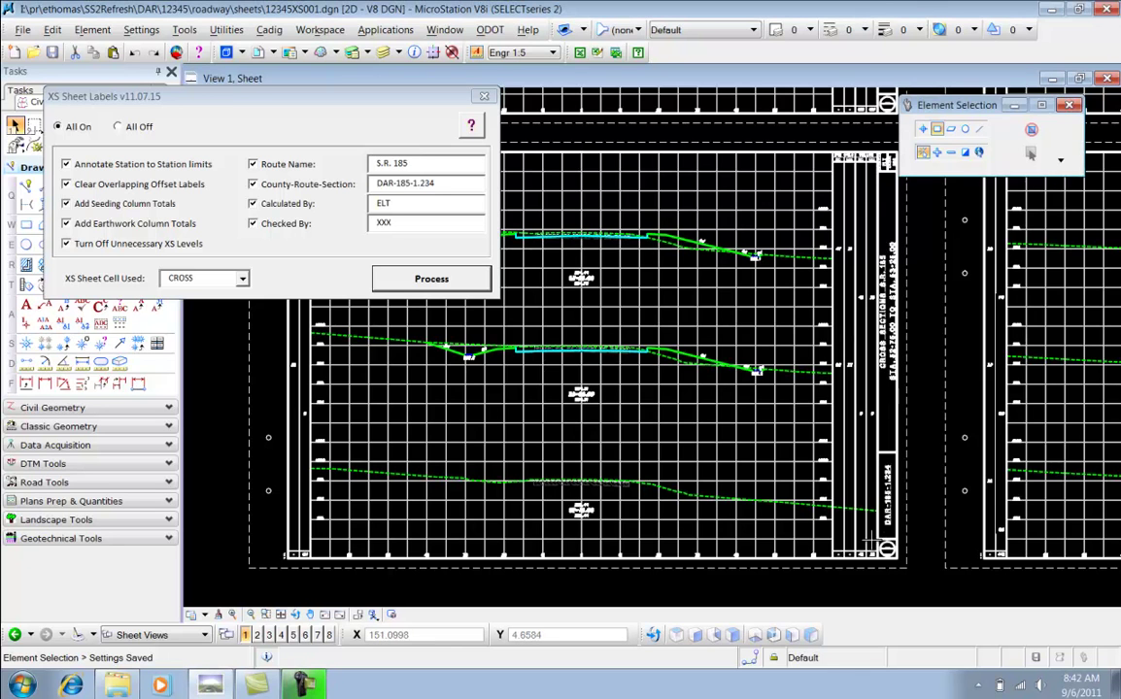
{"action": "left_click_drag", "start_coordinate": [824, 443], "coordinate": [807, 396]}
{"action": "right_click", "coordinate": [807, 396]}
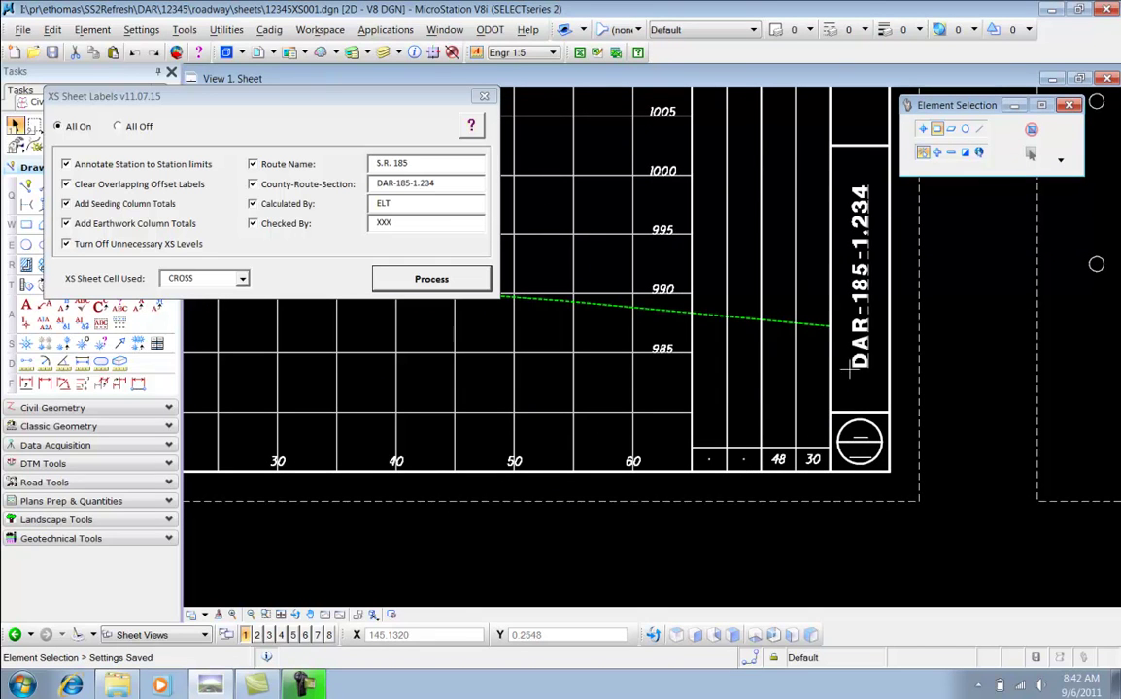
{"action": "scroll", "coordinate": [878, 335], "scroll_direction": "down", "scroll_amount": 2}
{"action": "scroll", "coordinate": [884, 355], "scroll_direction": "up", "scroll_amount": 3}
{"action": "right_click", "coordinate": [884, 356]}
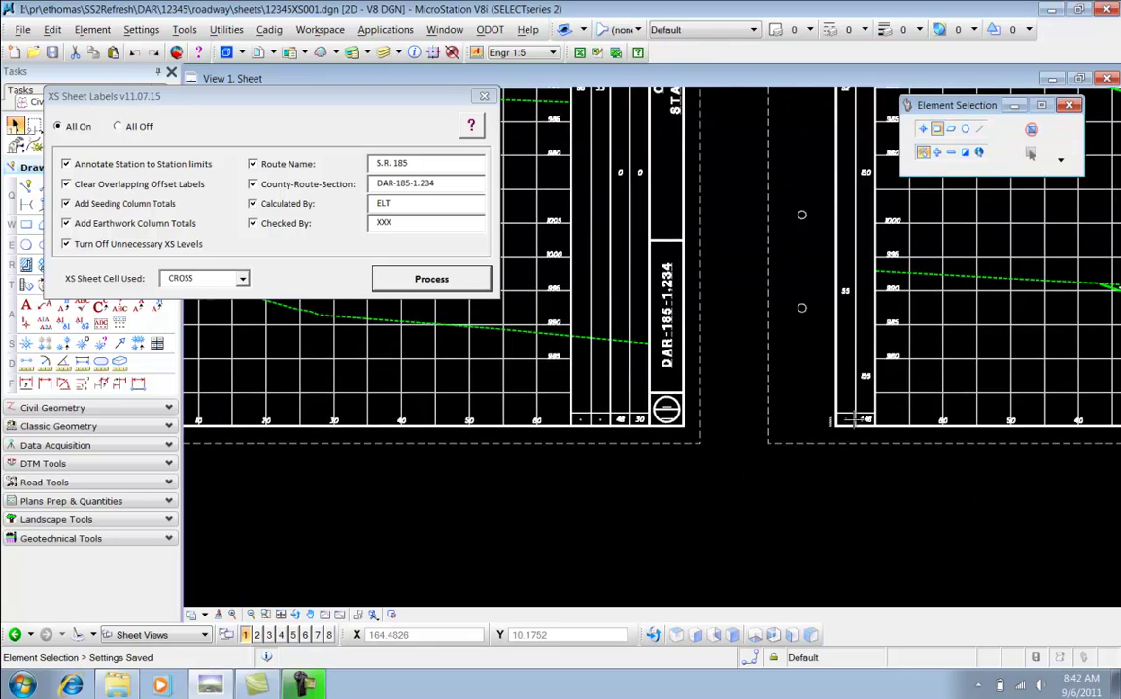
{"action": "scroll", "coordinate": [901, 401], "scroll_direction": "down", "scroll_amount": 5}
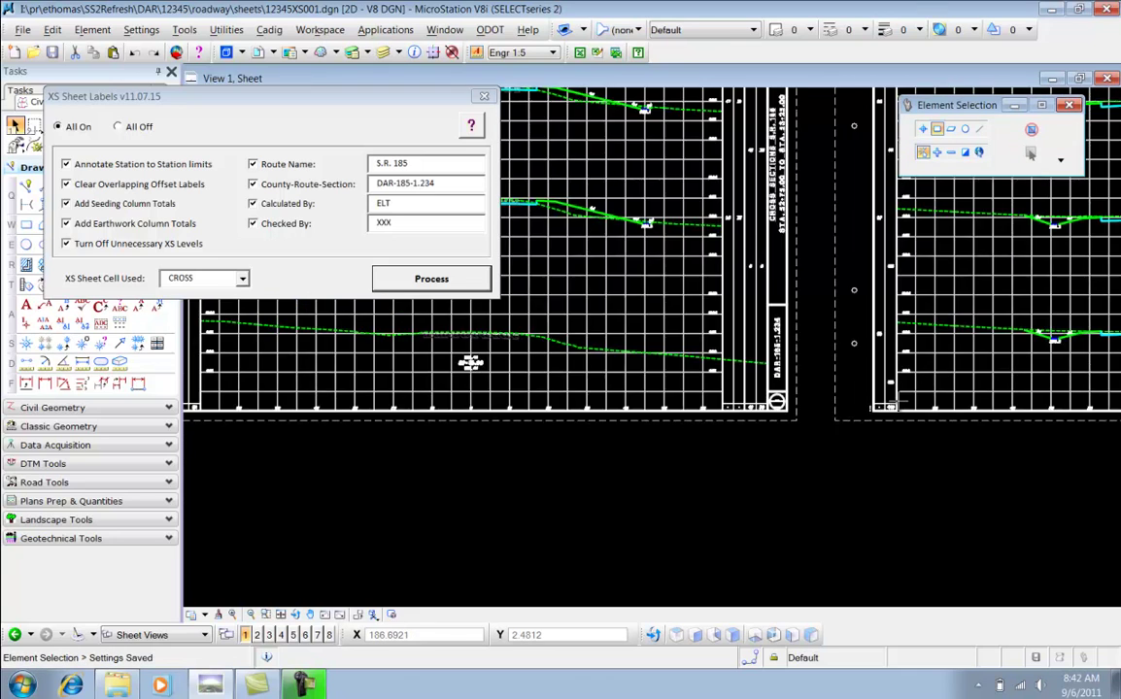
{"action": "middle_click_drag", "start_coordinate": [868, 325], "coordinate": [700, 389]}
{"action": "right_click", "coordinate": [700, 390]}
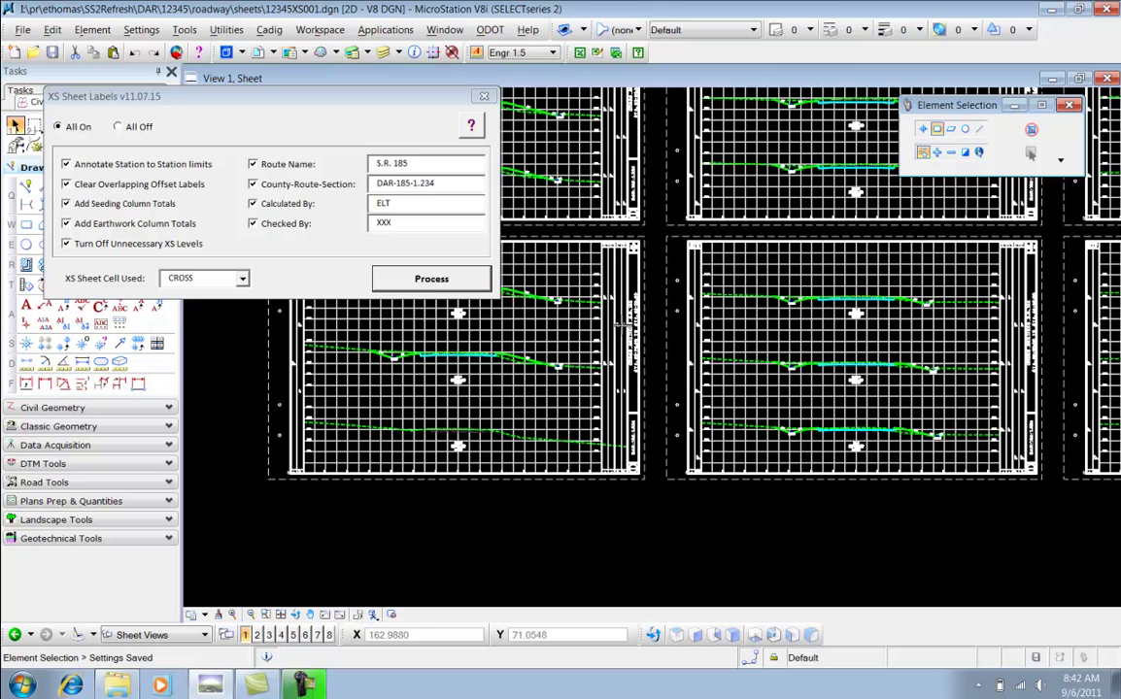
Step: Inspect the first sheet's title with its station limits and compare them with the cross sections drawn on that sheet
{"action": "scroll", "coordinate": [652, 316], "scroll_direction": "up", "scroll_amount": 3}
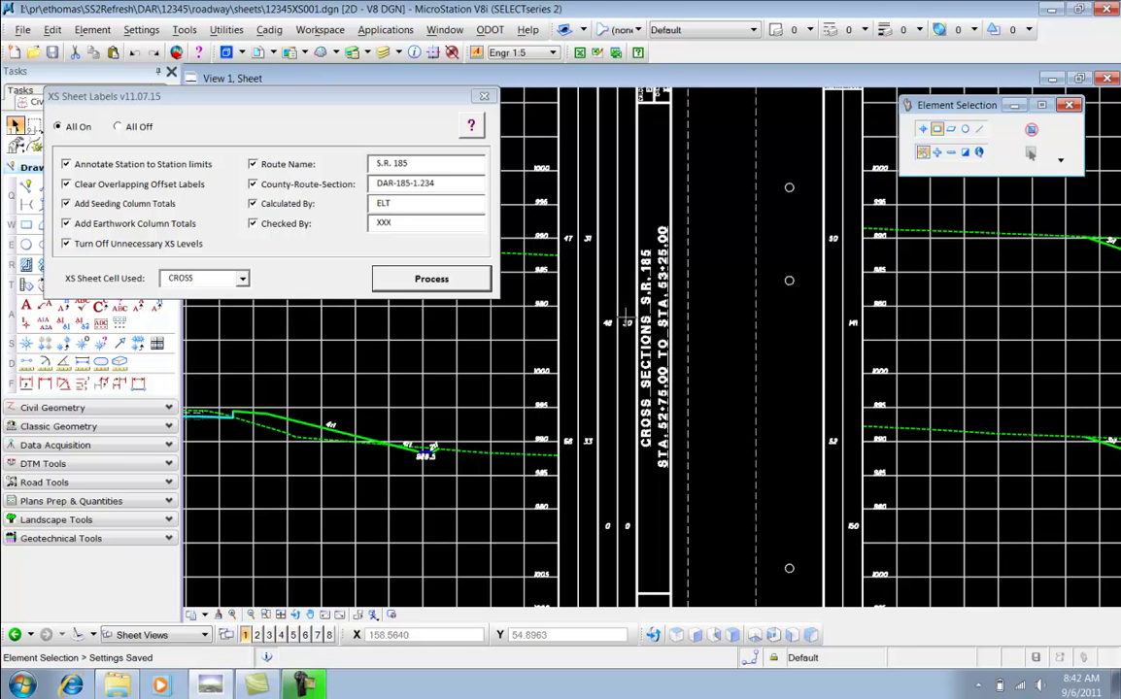
{"action": "scroll", "coordinate": [578, 321], "scroll_direction": "down", "scroll_amount": 3}
{"action": "scroll", "coordinate": [573, 494], "scroll_direction": "up", "scroll_amount": 6}
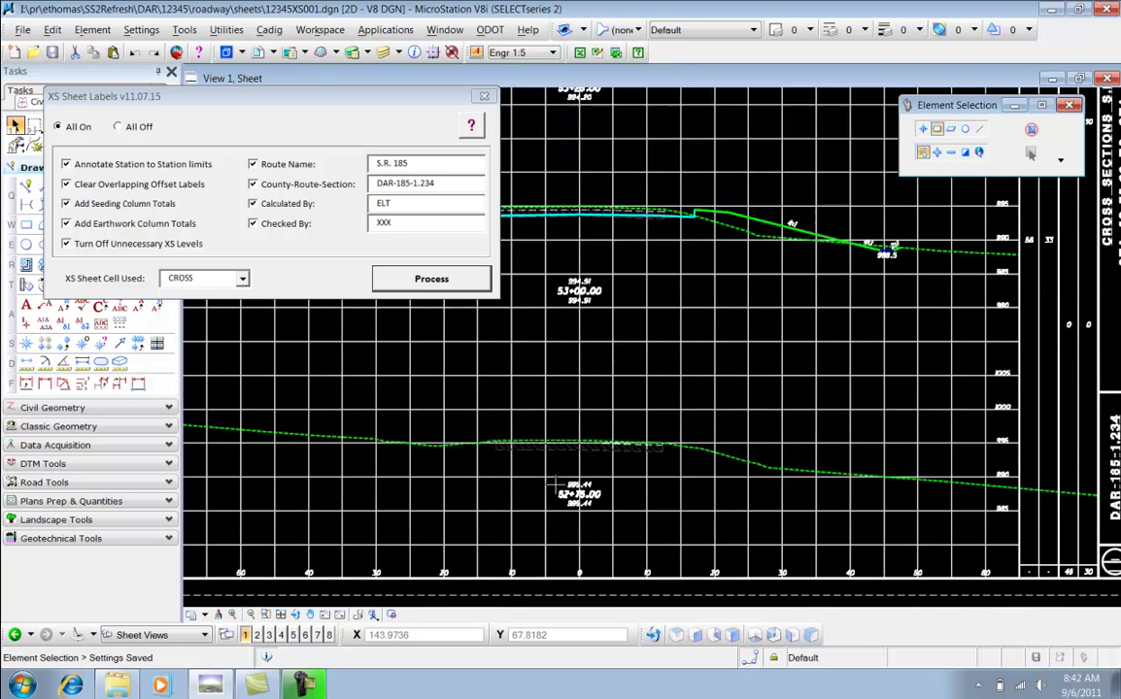
{"action": "scroll", "coordinate": [655, 485], "scroll_direction": "down", "scroll_amount": 2}
{"action": "middle_click_drag", "start_coordinate": [687, 192], "coordinate": [670, 370]}
{"action": "right_click", "coordinate": [670, 370]}
{"action": "scroll", "coordinate": [670, 369], "scroll_direction": "up", "scroll_amount": 3}
{"action": "scroll", "coordinate": [670, 370], "scroll_direction": "down", "scroll_amount": 5}
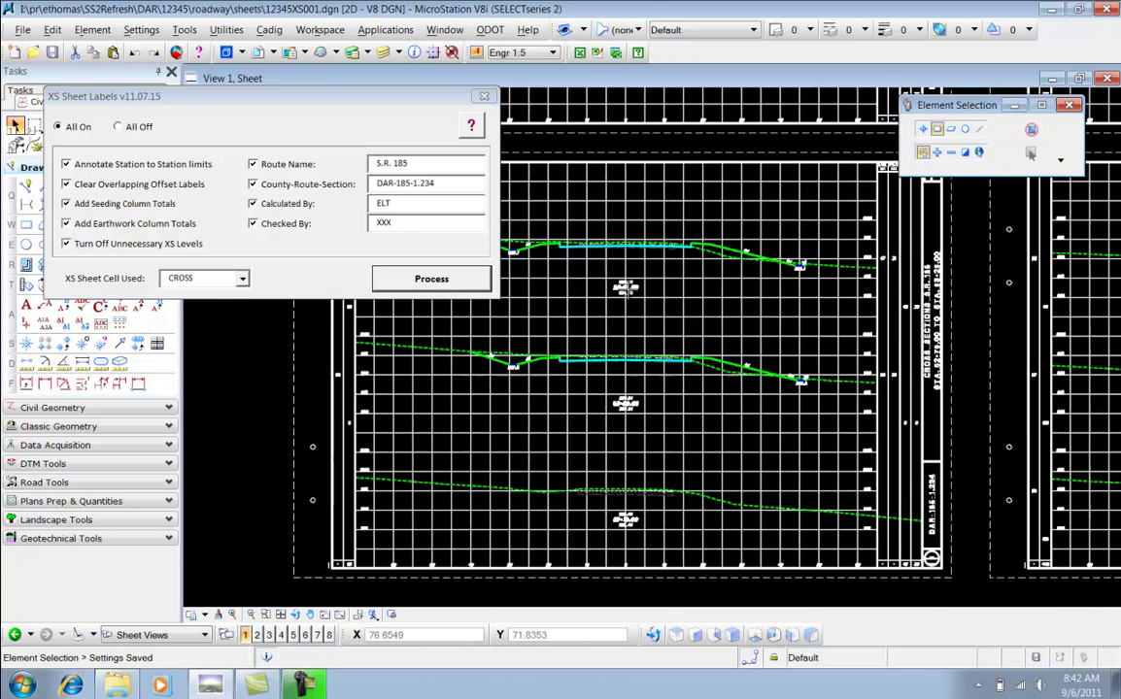
Step: Check the first sheet's seeding total boxes and its Calculated and Checked entries, and review the whole set of sheets
{"action": "middle_click_drag", "start_coordinate": [869, 274], "coordinate": [883, 264]}
{"action": "scroll", "coordinate": [360, 500], "scroll_direction": "up", "scroll_amount": 5}
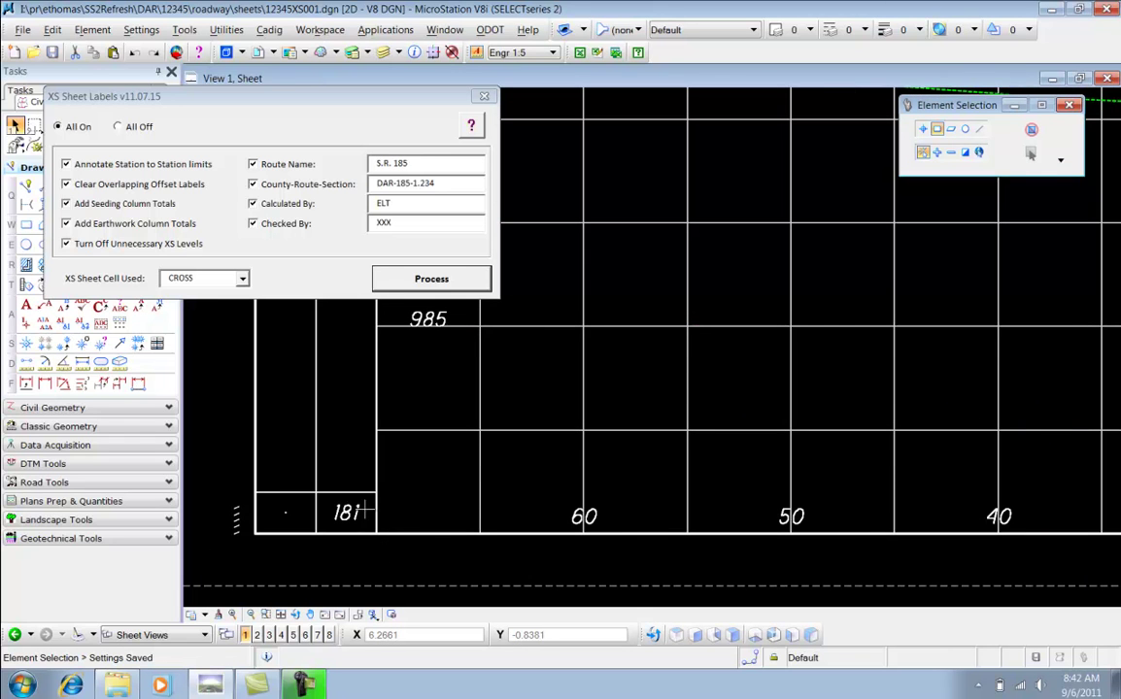
{"action": "scroll", "coordinate": [524, 477], "scroll_direction": "down", "scroll_amount": 5}
{"action": "middle_click_drag", "start_coordinate": [539, 472], "coordinate": [306, 540]}
{"action": "scroll", "coordinate": [801, 211], "scroll_direction": "up", "scroll_amount": 5}
{"action": "middle_click_drag", "start_coordinate": [800, 213], "coordinate": [752, 283]}
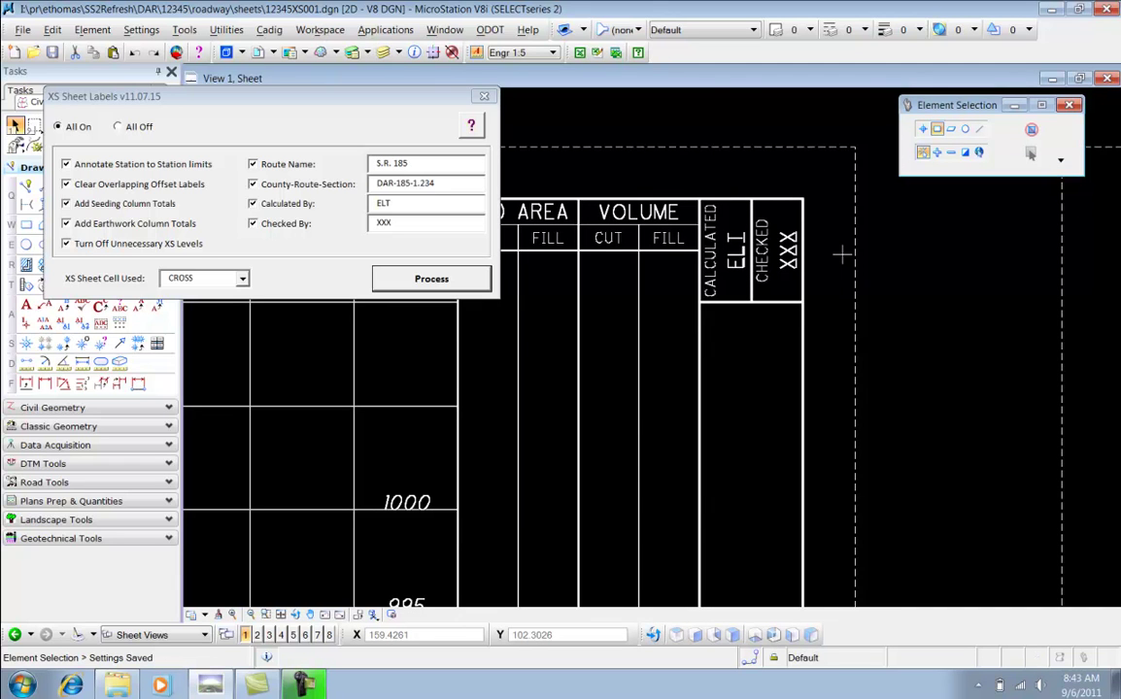
{"action": "scroll", "coordinate": [879, 254], "scroll_direction": "down", "scroll_amount": 5}
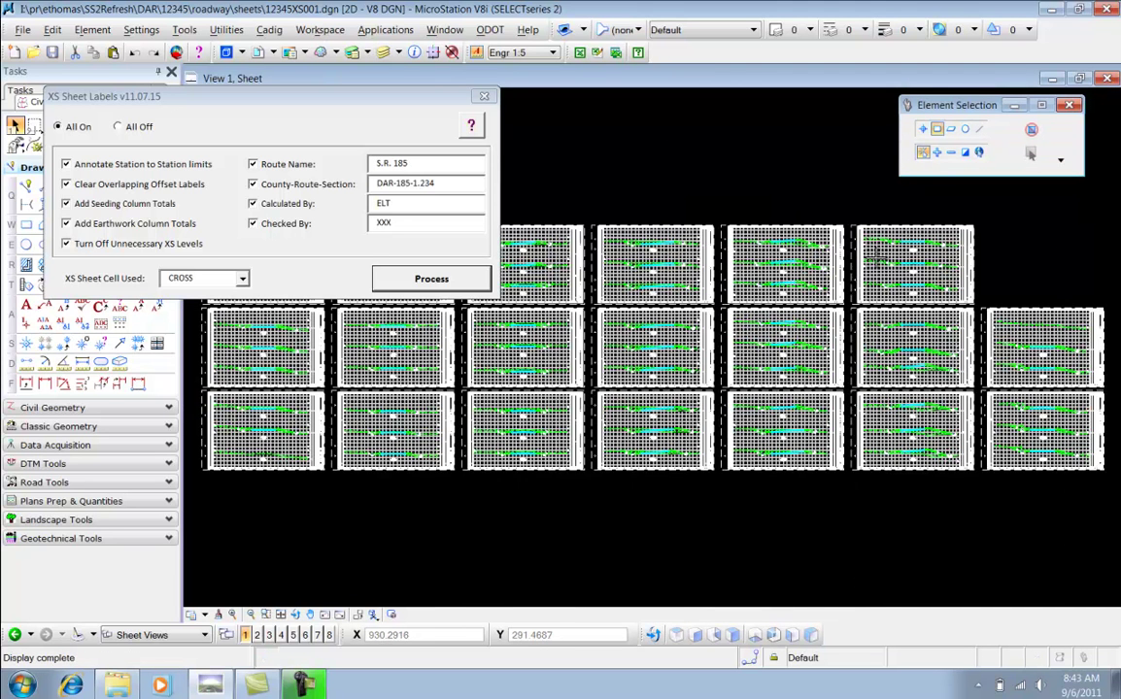